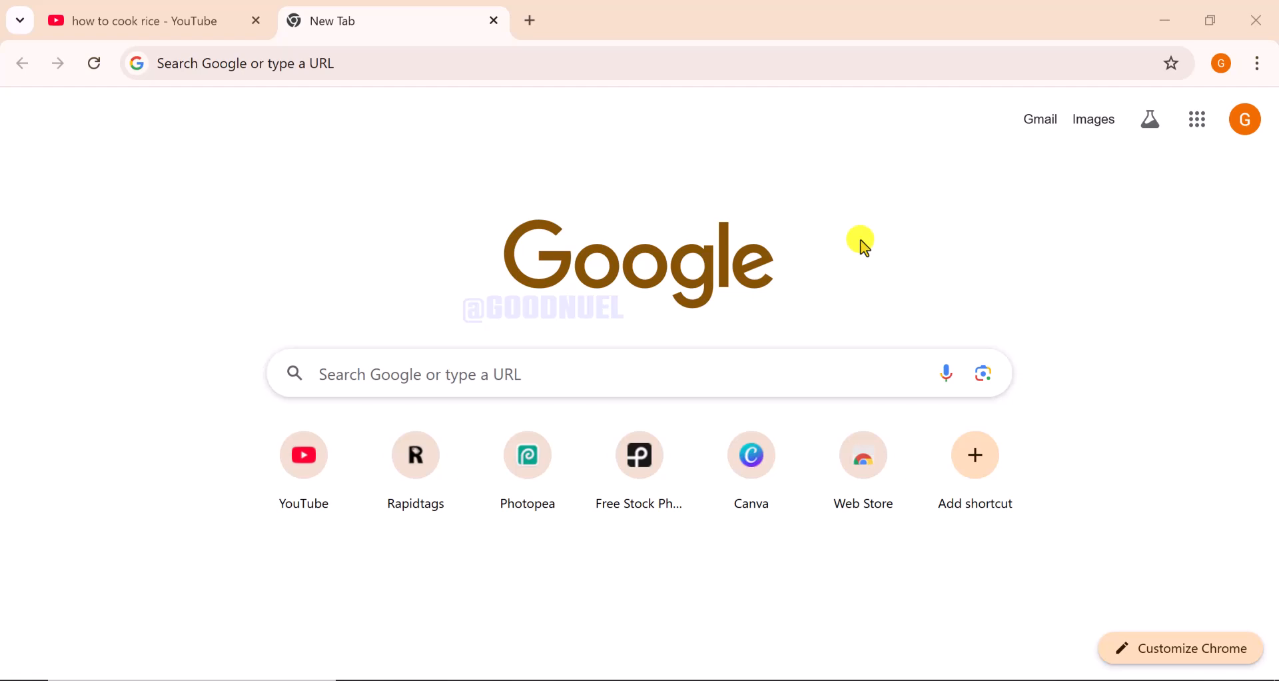
- Search the web for "leonardo ai" and open the leonardo.ai website
{"action": "left_click", "coordinate": [308, 70]}
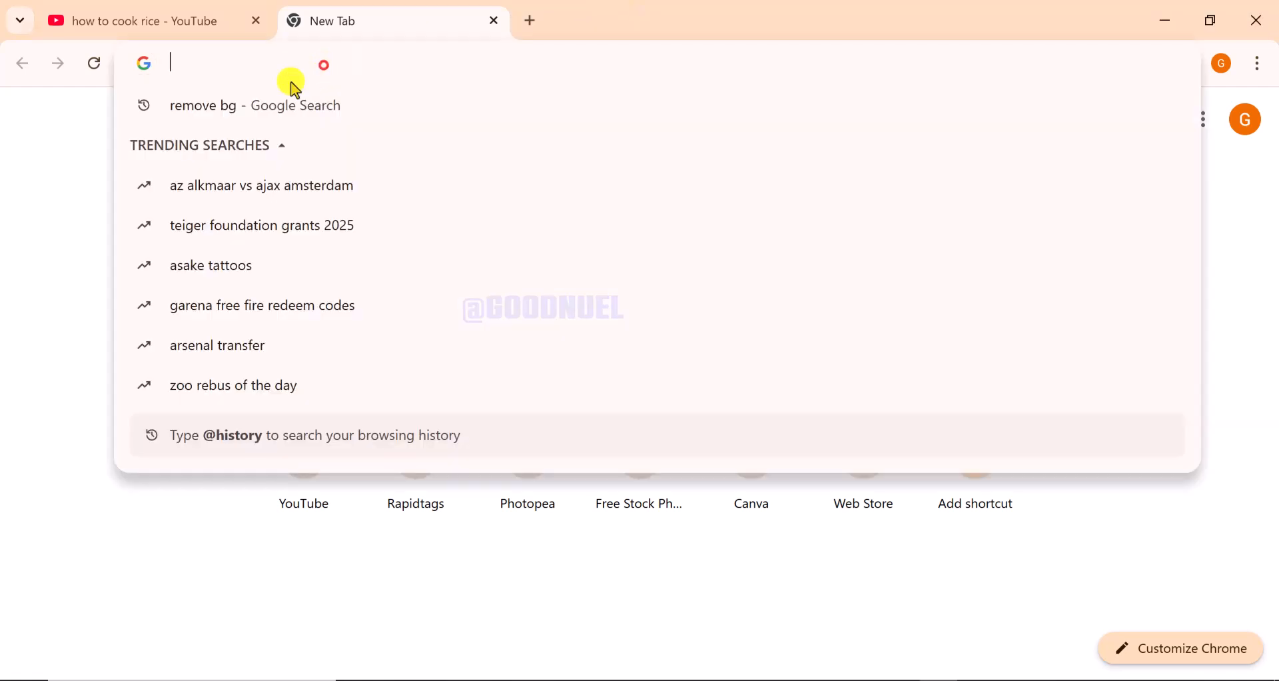
{"action": "type", "text": "leo"}
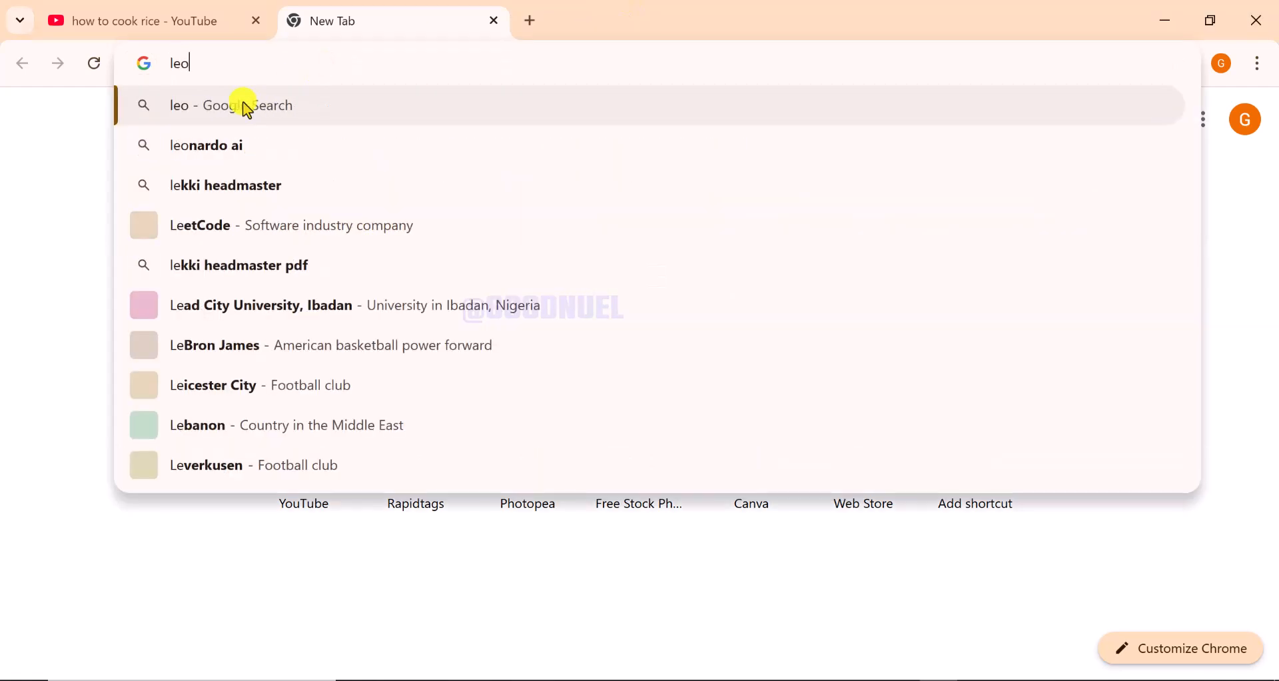
{"action": "type", "text": "nar"}
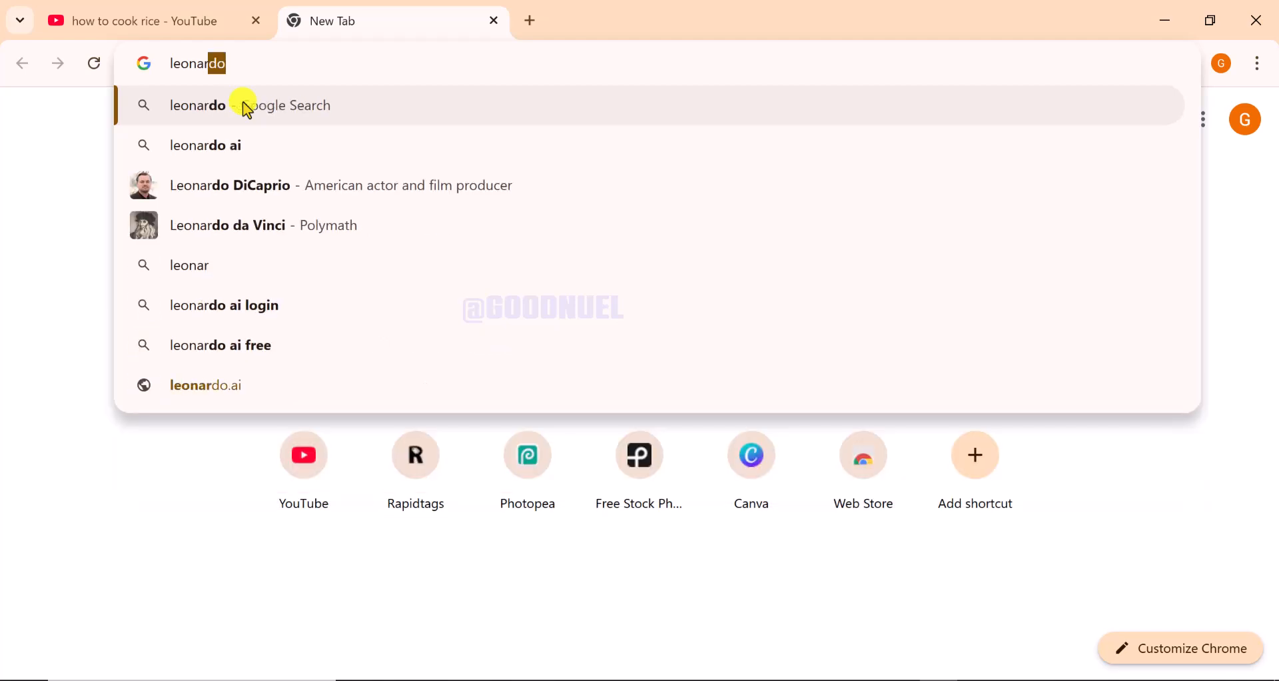
{"action": "left_click", "coordinate": [218, 153]}
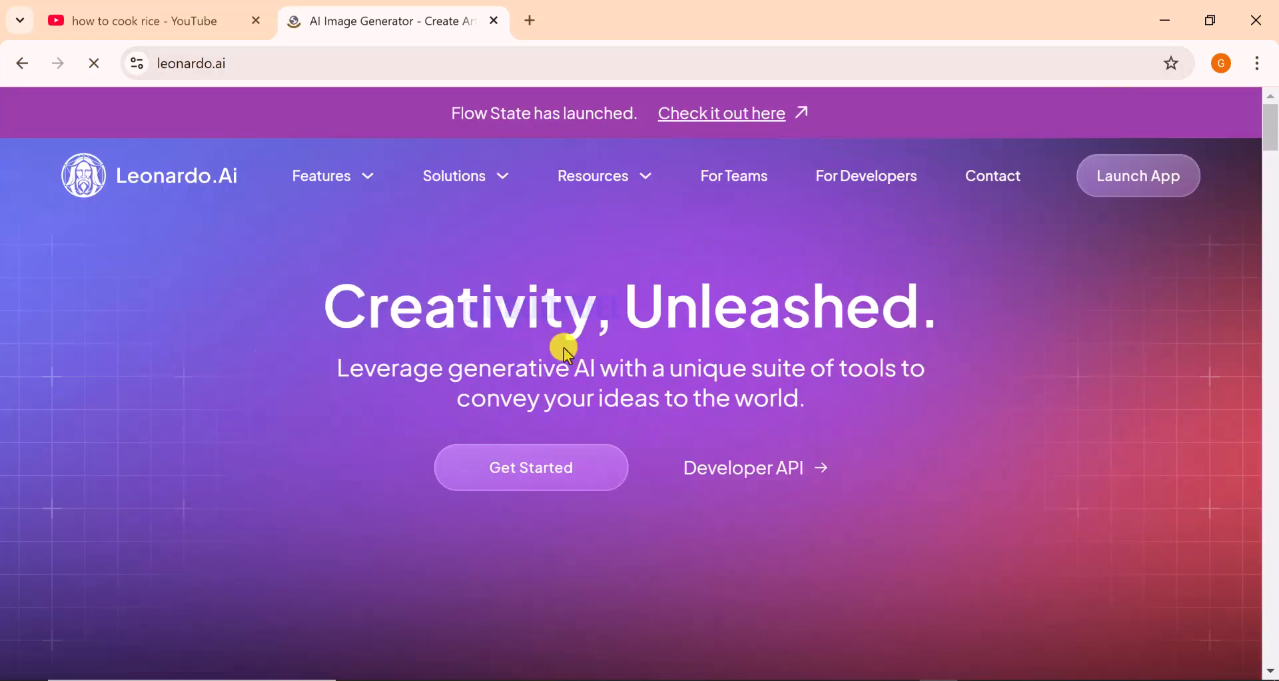
- Get started from the Leonardo.Ai home page to reach the sign-up and login page
{"action": "scroll", "coordinate": [563, 347], "scroll_direction": "down", "scroll_amount": 3}
{"action": "scroll", "coordinate": [533, 353], "scroll_direction": "up", "scroll_amount": 2}
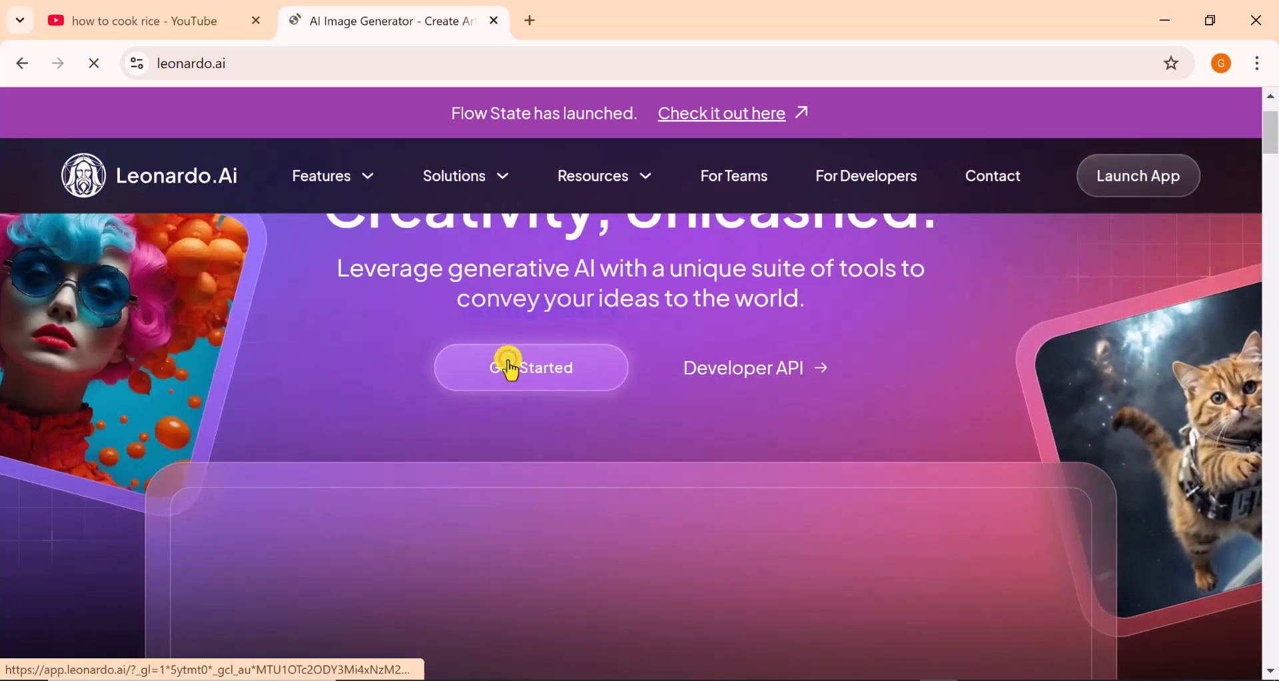
{"action": "left_click", "coordinate": [510, 368]}
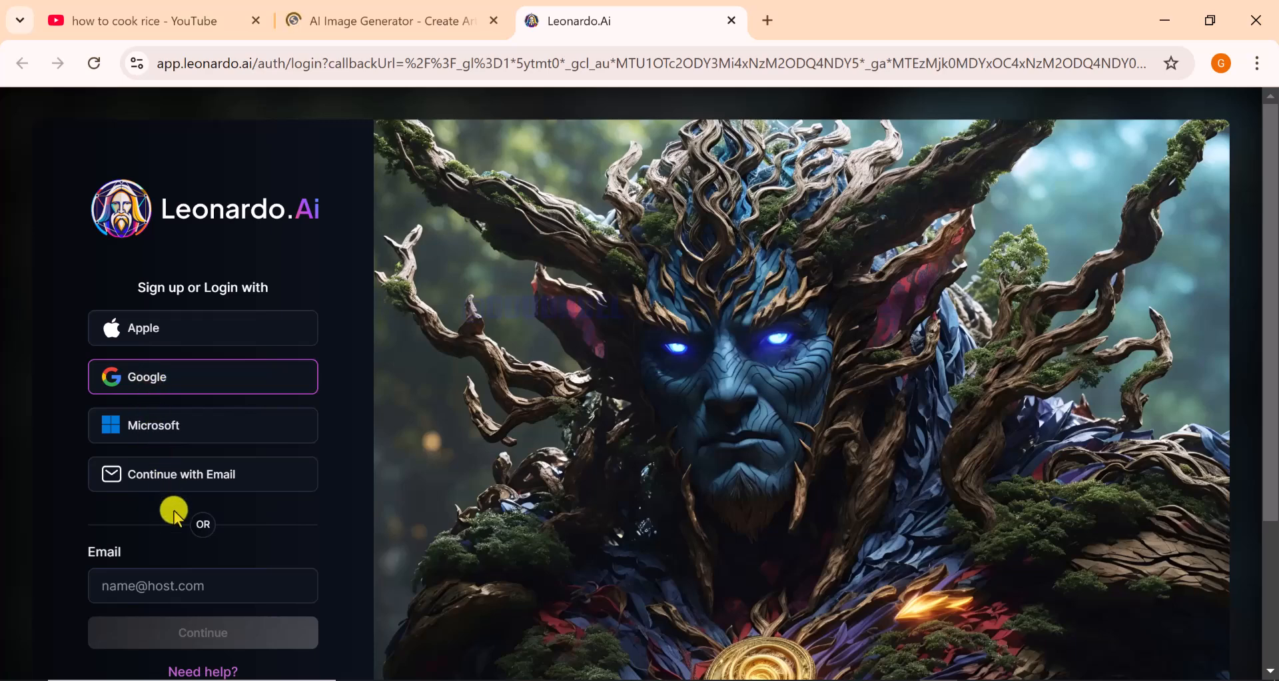
- Sign in to Leonardo.Ai with the existing Google account, completing the phone verification and approving the sign-in
{"action": "left_click", "coordinate": [153, 379]}
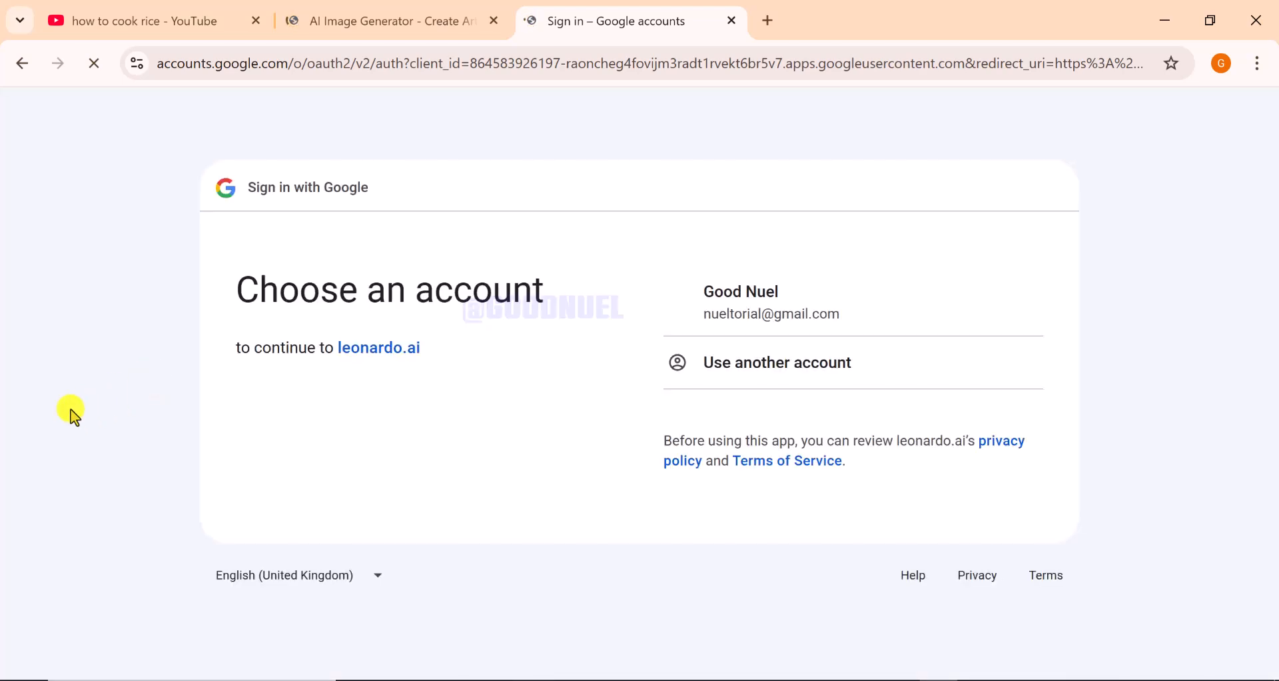
{"action": "left_click", "coordinate": [771, 310]}
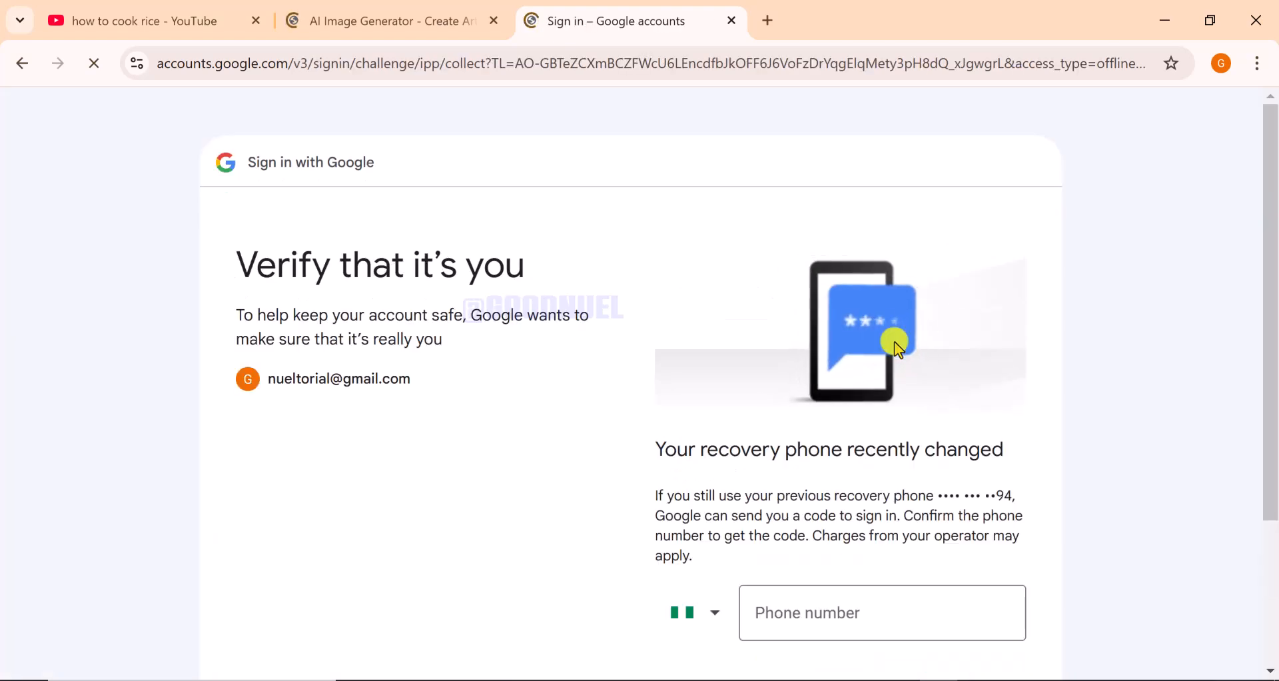
{"action": "left_click", "coordinate": [847, 592]}
{"action": "scroll", "coordinate": [845, 606], "scroll_direction": "down", "scroll_amount": 2}
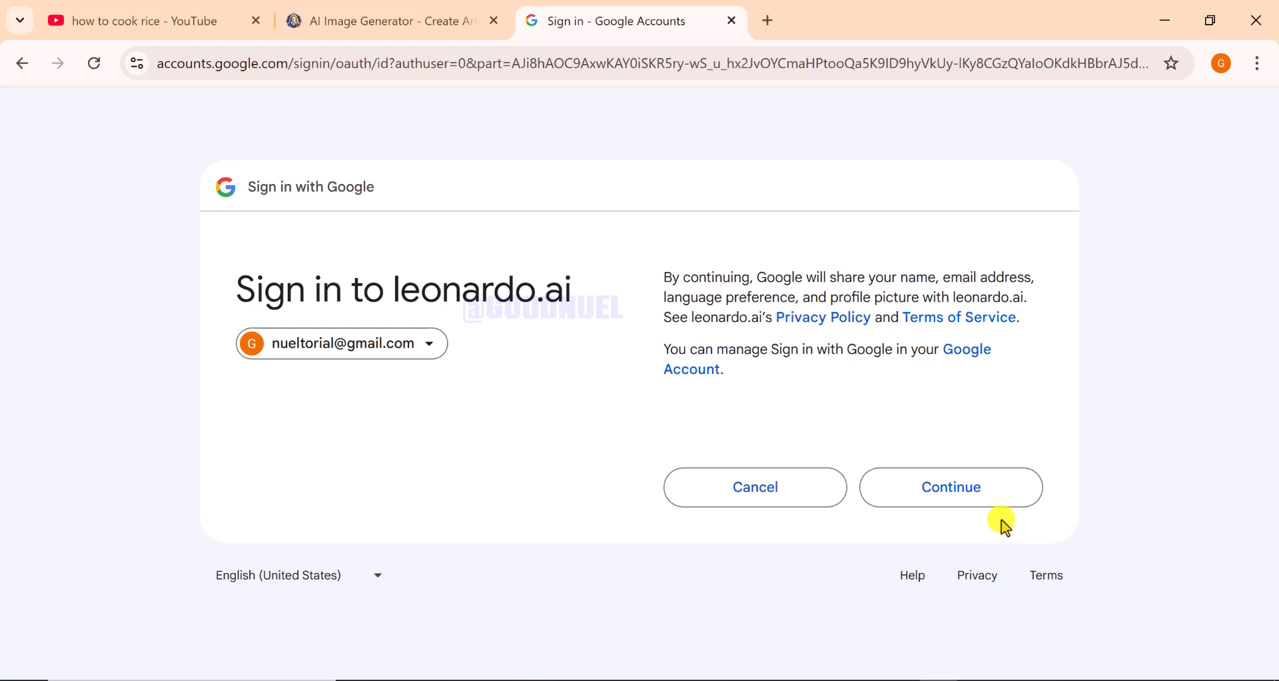
{"action": "left_click", "coordinate": [951, 493]}
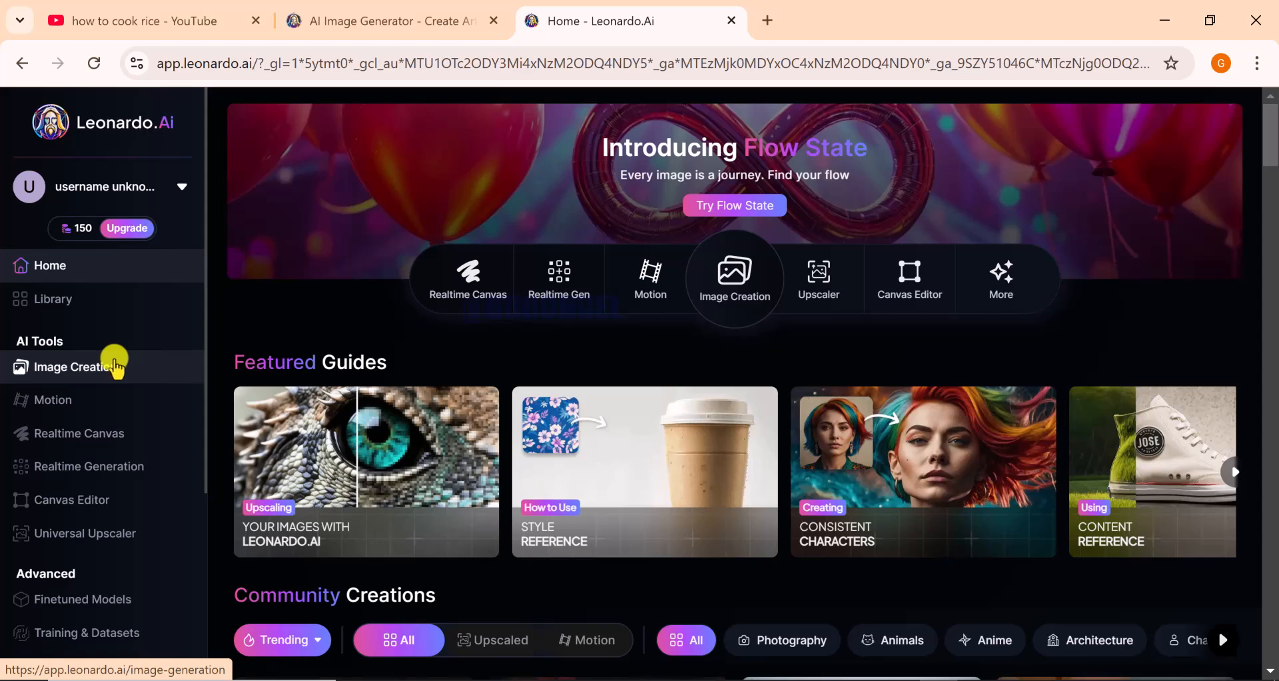
- Complete the Getting Started form with the suggested username and agreement to the Terms of Service
{"action": "left_click", "coordinate": [117, 365]}
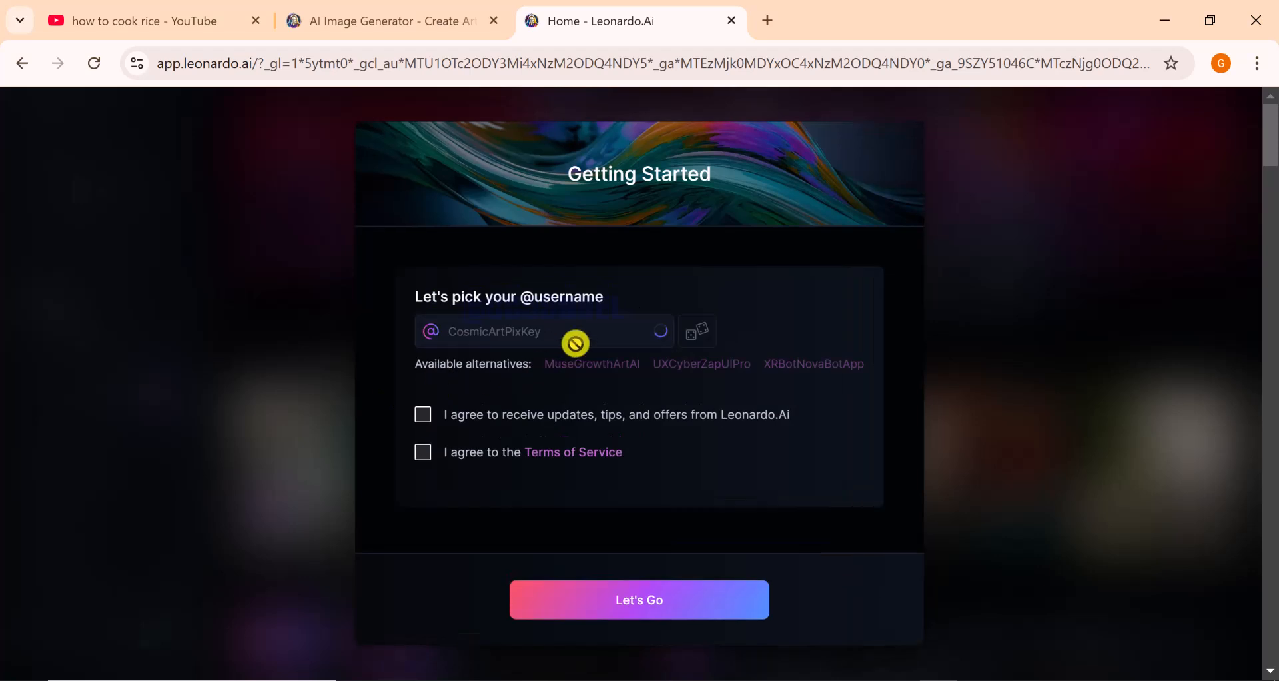
{"action": "left_click", "coordinate": [503, 332]}
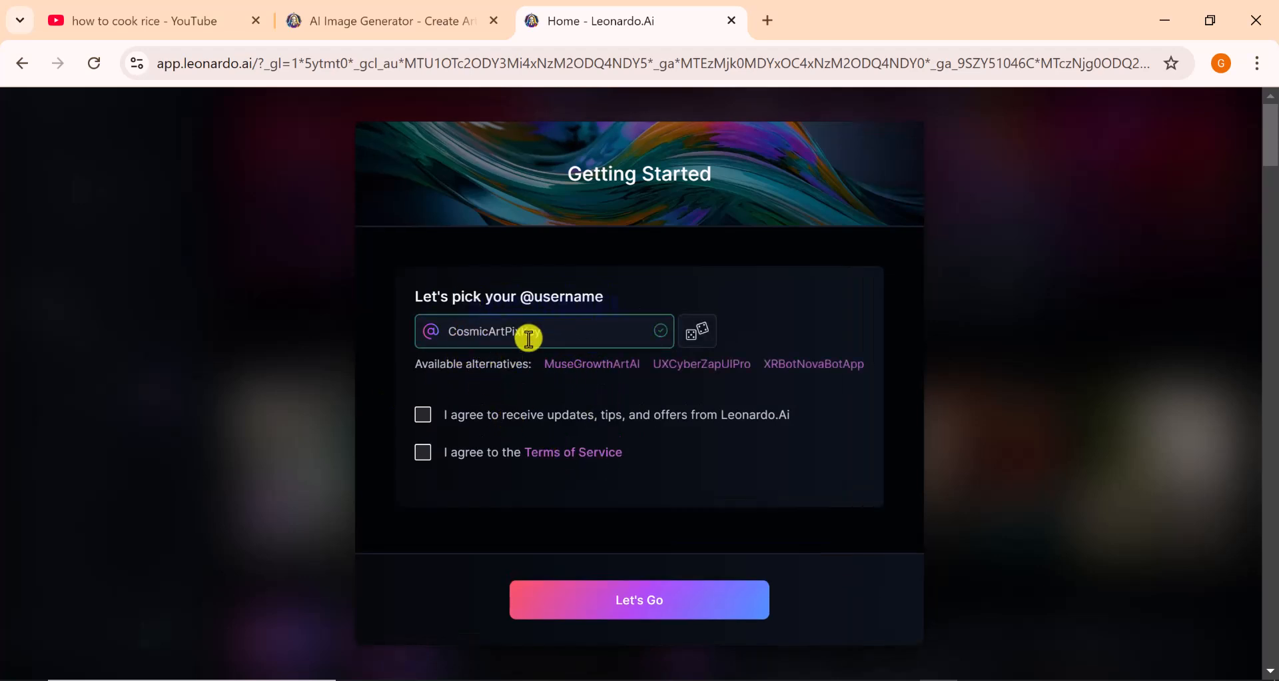
{"action": "left_click", "coordinate": [620, 607]}
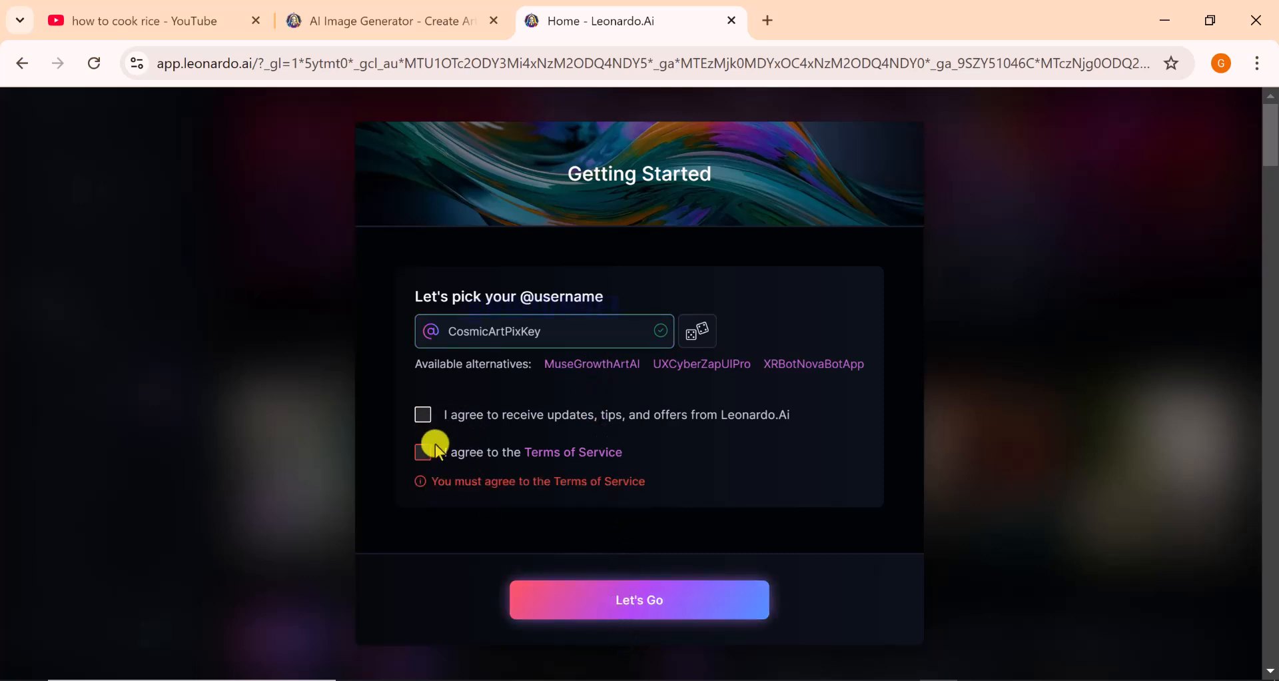
{"action": "left_click", "coordinate": [423, 452]}
{"action": "left_click", "coordinate": [605, 599]}
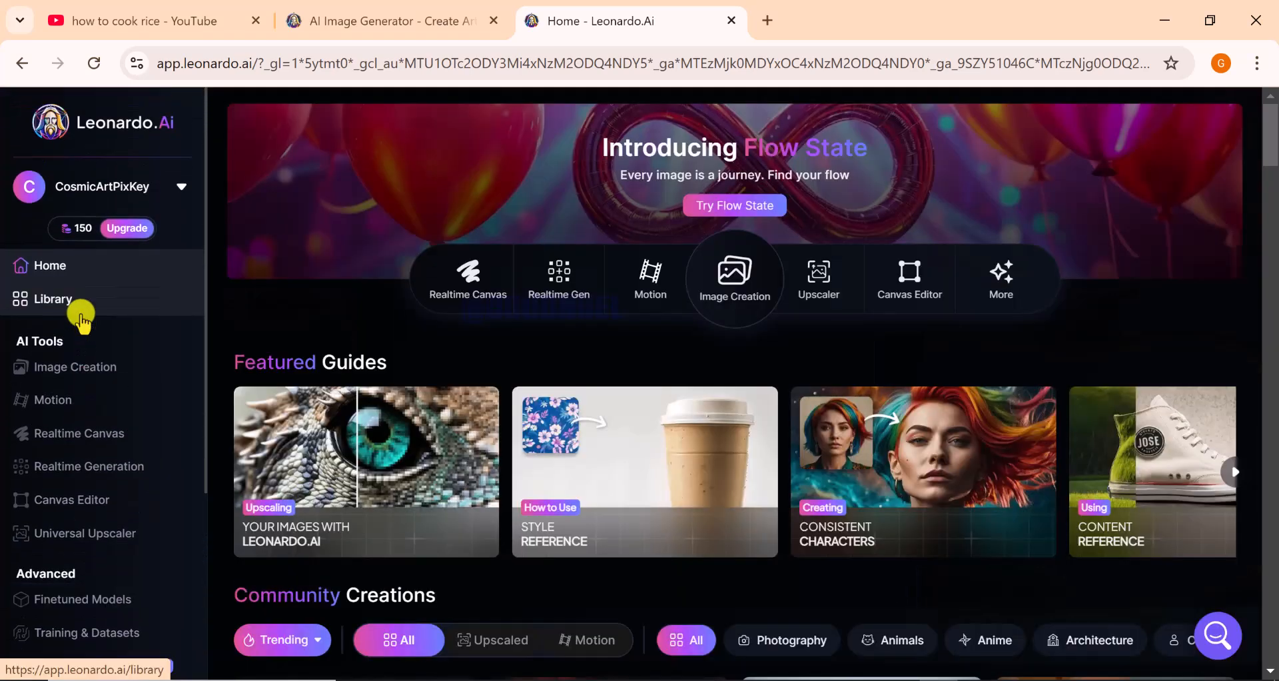
- Check the plan's token allowance and look through the available AI tools and advanced features
{"action": "left_click", "coordinate": [77, 230]}
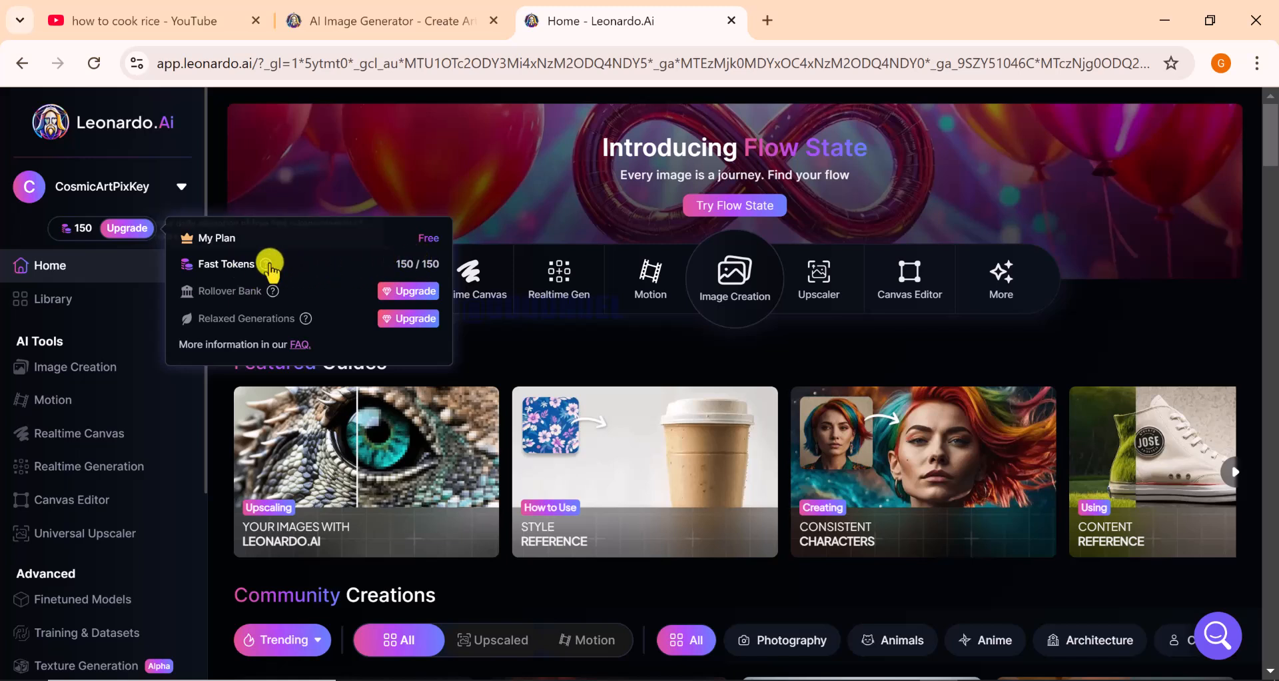
{"action": "mouse_move", "coordinate": [265, 267]}
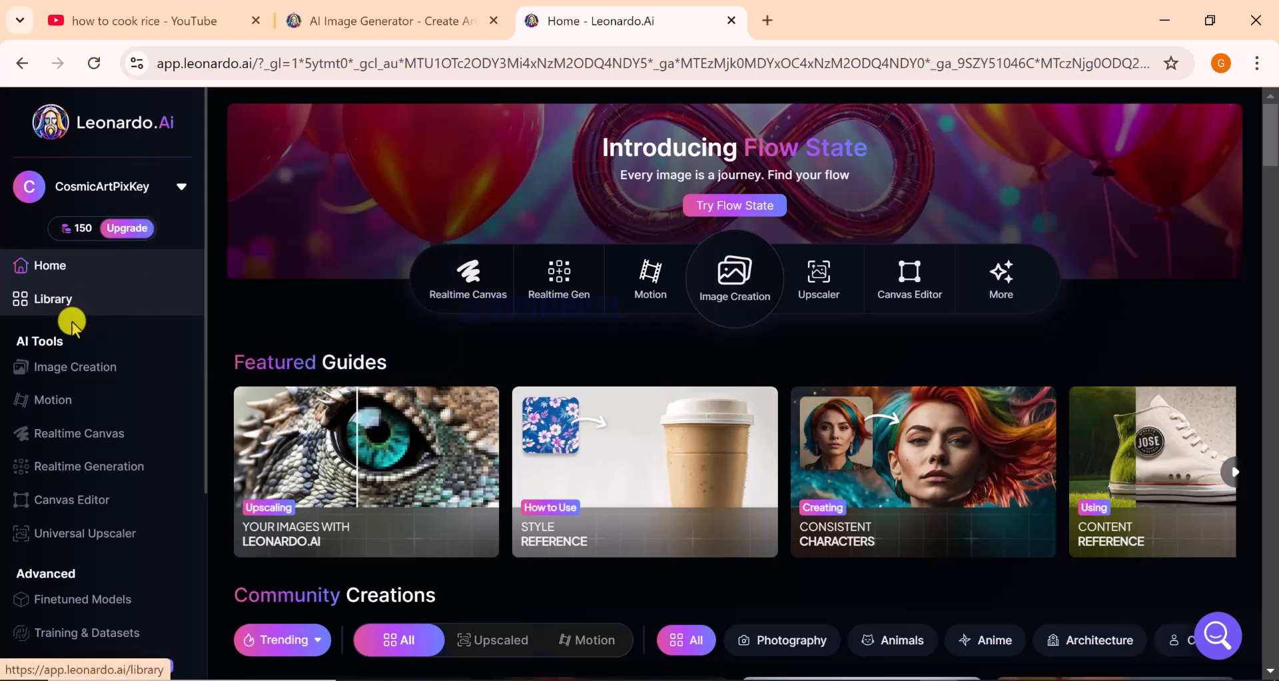
{"action": "scroll", "coordinate": [54, 363], "scroll_direction": "down", "scroll_amount": 1}
{"action": "scroll", "coordinate": [56, 363], "scroll_direction": "down", "scroll_amount": 5}
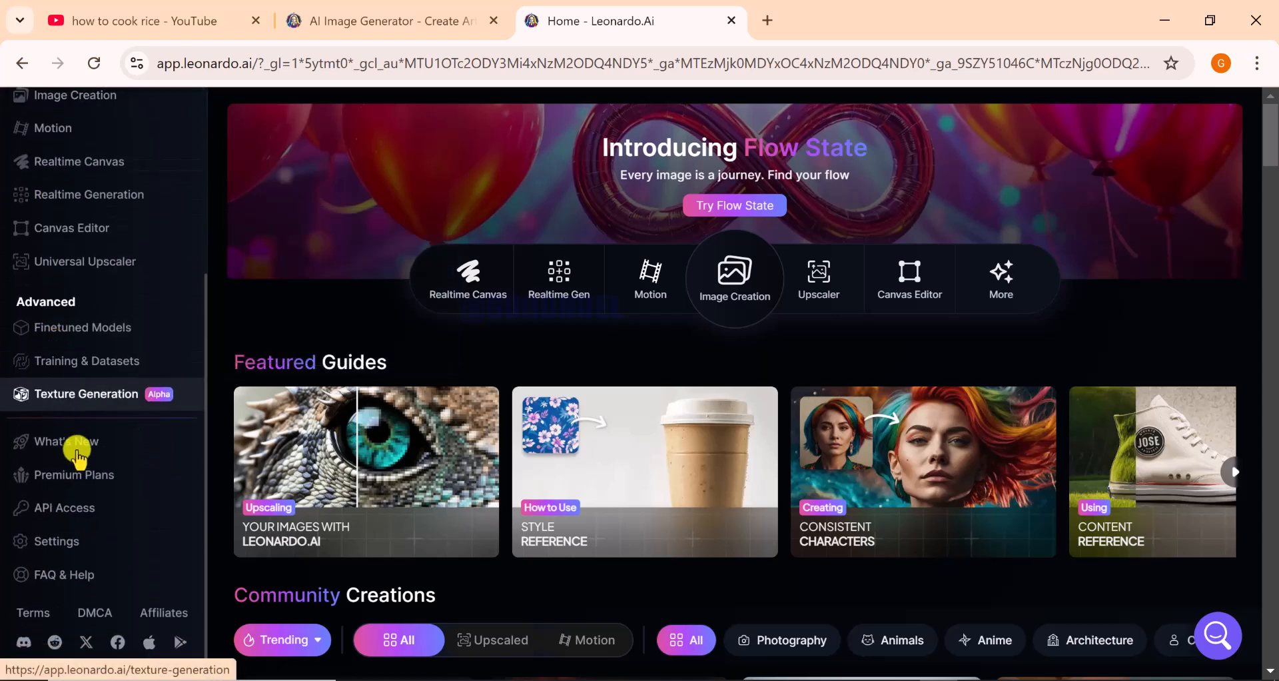
{"action": "scroll", "coordinate": [81, 497], "scroll_direction": "up", "scroll_amount": 5}
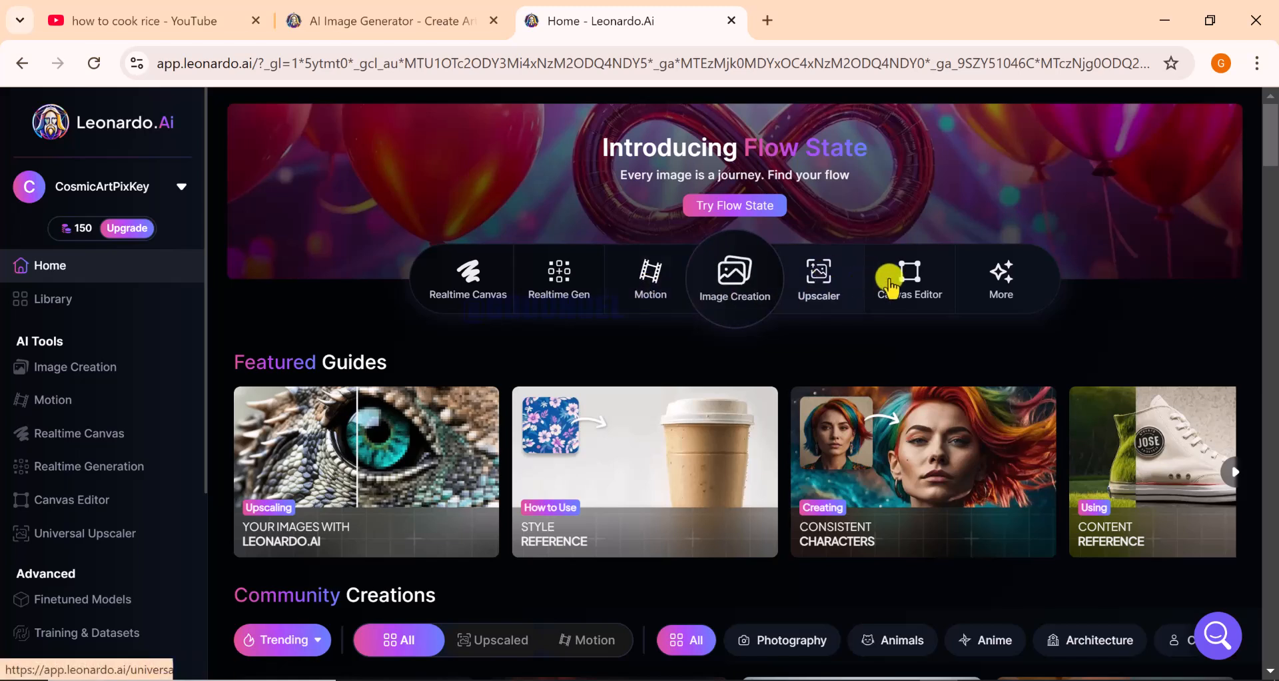
- Open Image Creation and dismiss its introductory tour
{"action": "left_click", "coordinate": [735, 286]}
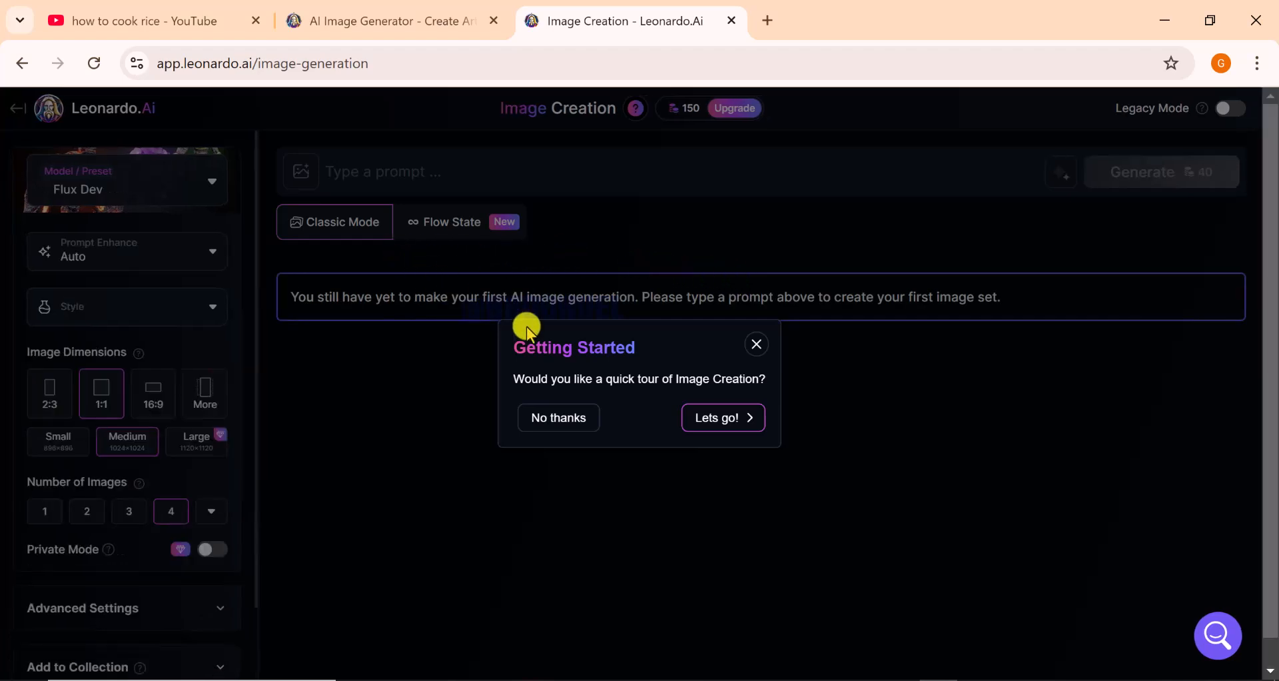
{"action": "left_click", "coordinate": [756, 343]}
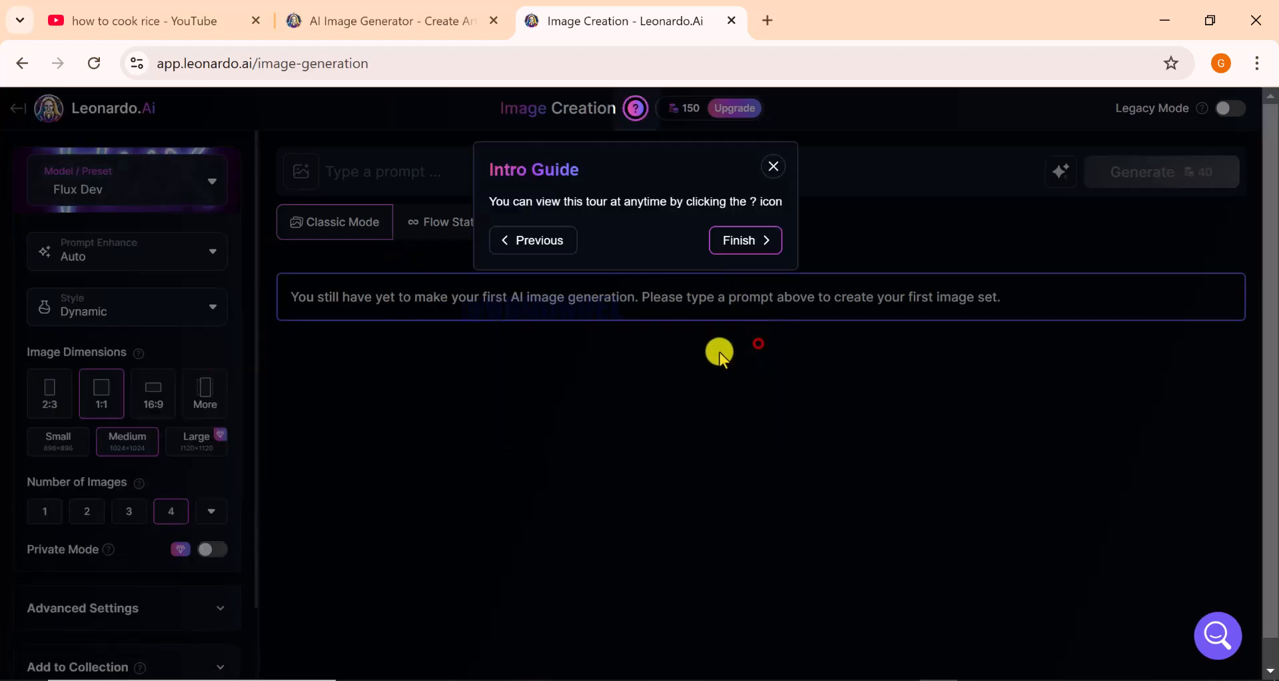
{"action": "left_click", "coordinate": [773, 169]}
- Enter the image prompt "a black frog sitting on a pile of rice"
{"action": "left_click", "coordinate": [503, 170]}
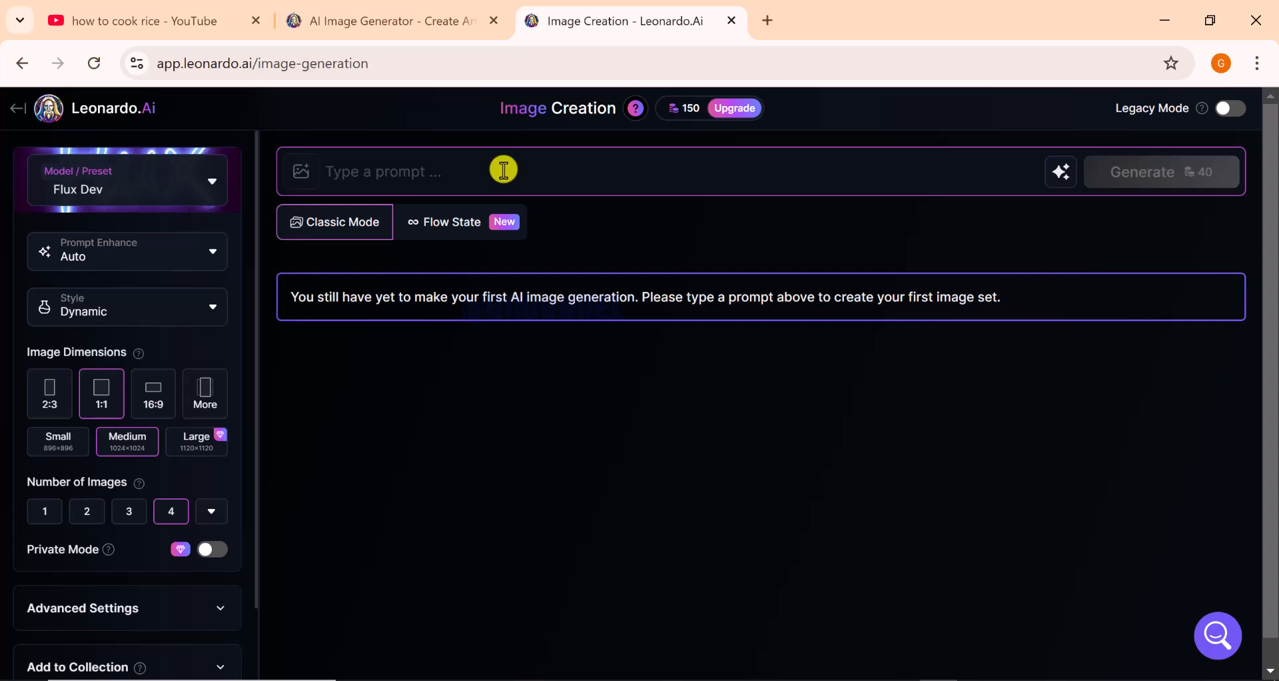
{"action": "type", "text": "a"}
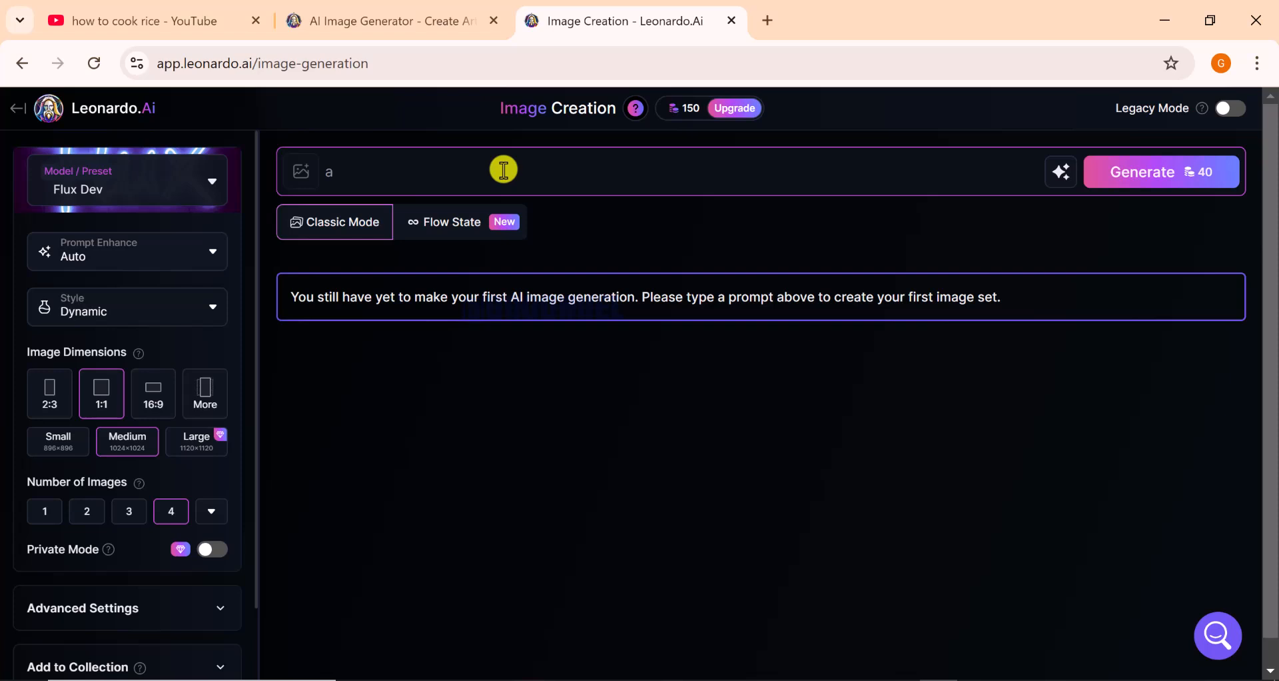
{"action": "type", "text": "a"}
{"action": "type", "text": "ck frong sitting on a pile of rice"}
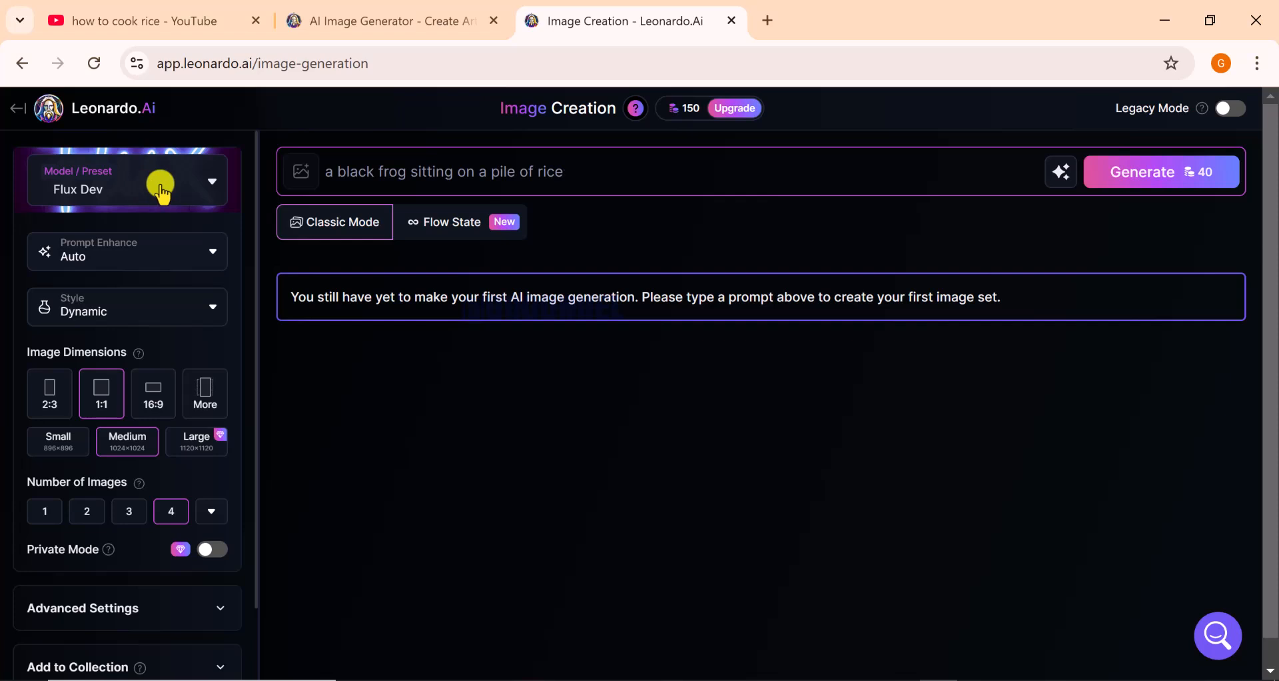
- Choose Lifelike Vision as the model preset for the image generation
{"action": "left_click", "coordinate": [207, 186]}
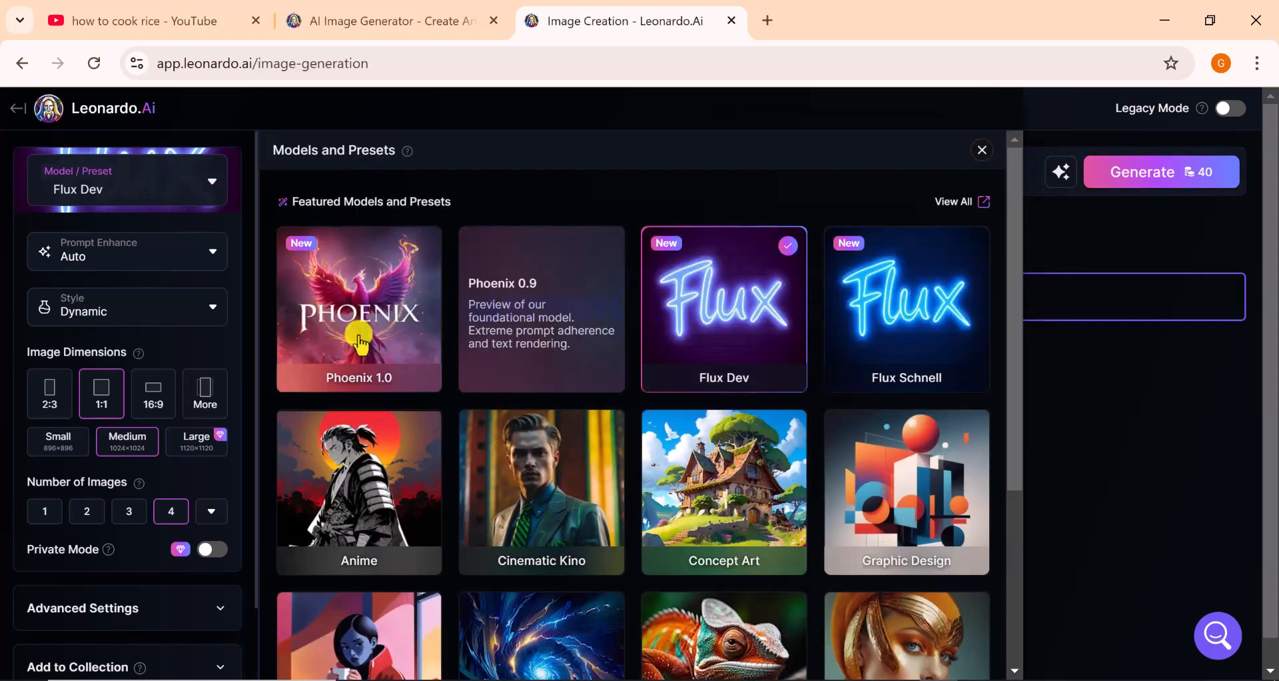
{"action": "scroll", "coordinate": [666, 380], "scroll_direction": "down", "scroll_amount": 3}
{"action": "scroll", "coordinate": [669, 389], "scroll_direction": "down", "scroll_amount": 1}
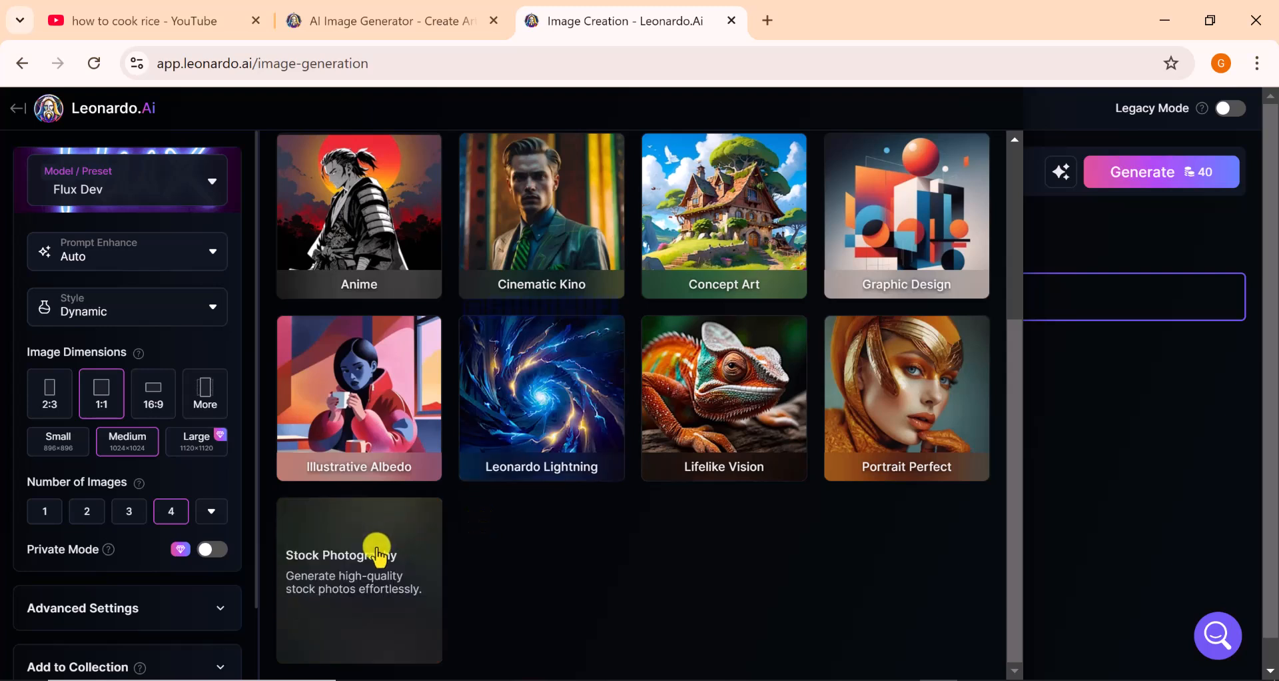
{"action": "left_click", "coordinate": [720, 430]}
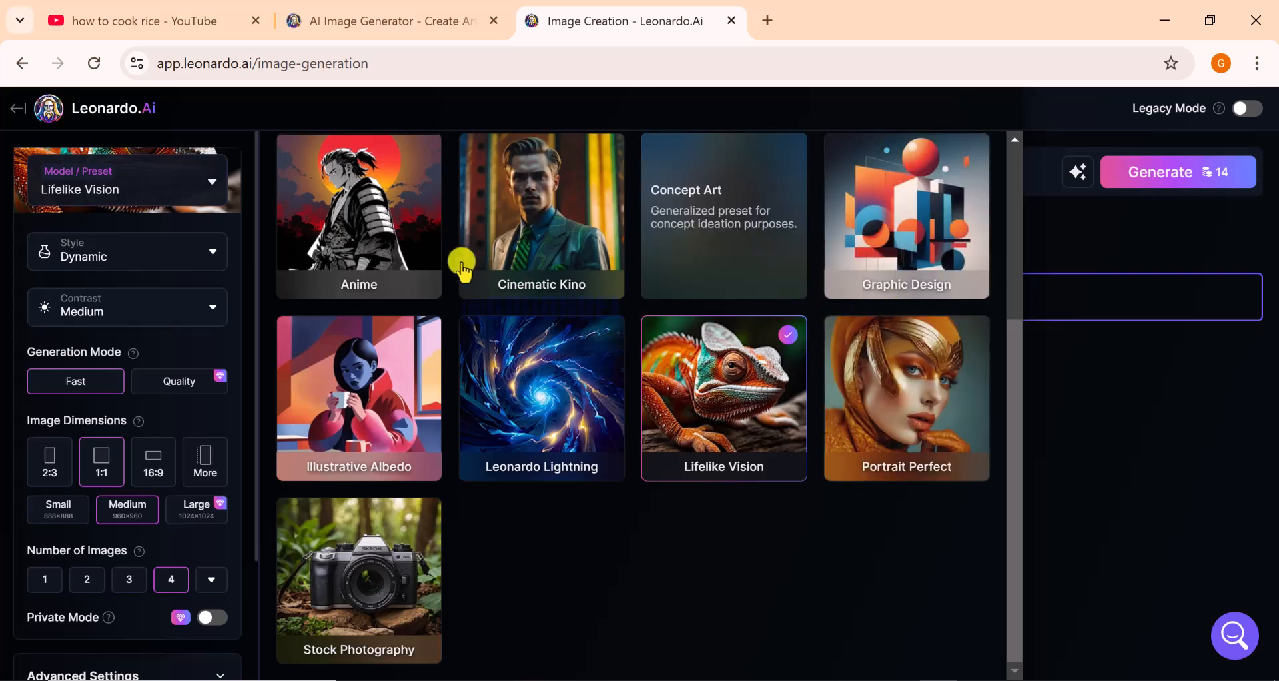
- Look through the available image styles and keep Dynamic
{"action": "left_click", "coordinate": [149, 259]}
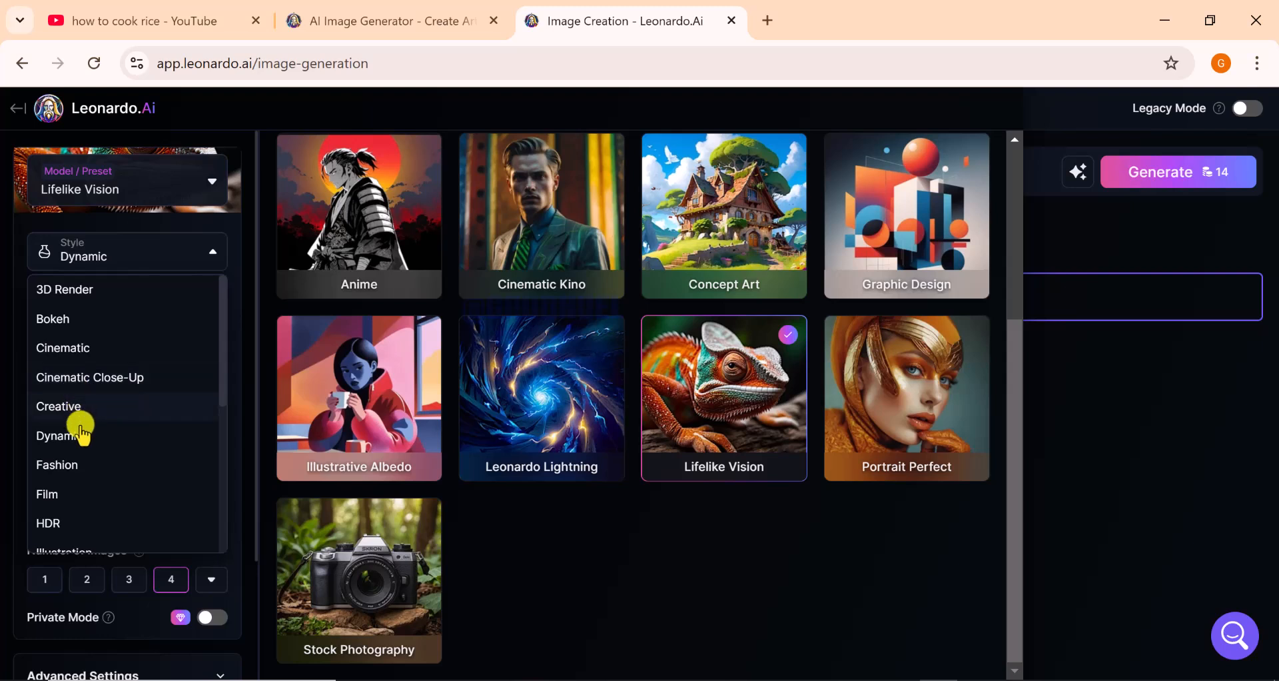
{"action": "scroll", "coordinate": [82, 432], "scroll_direction": "down", "scroll_amount": 5}
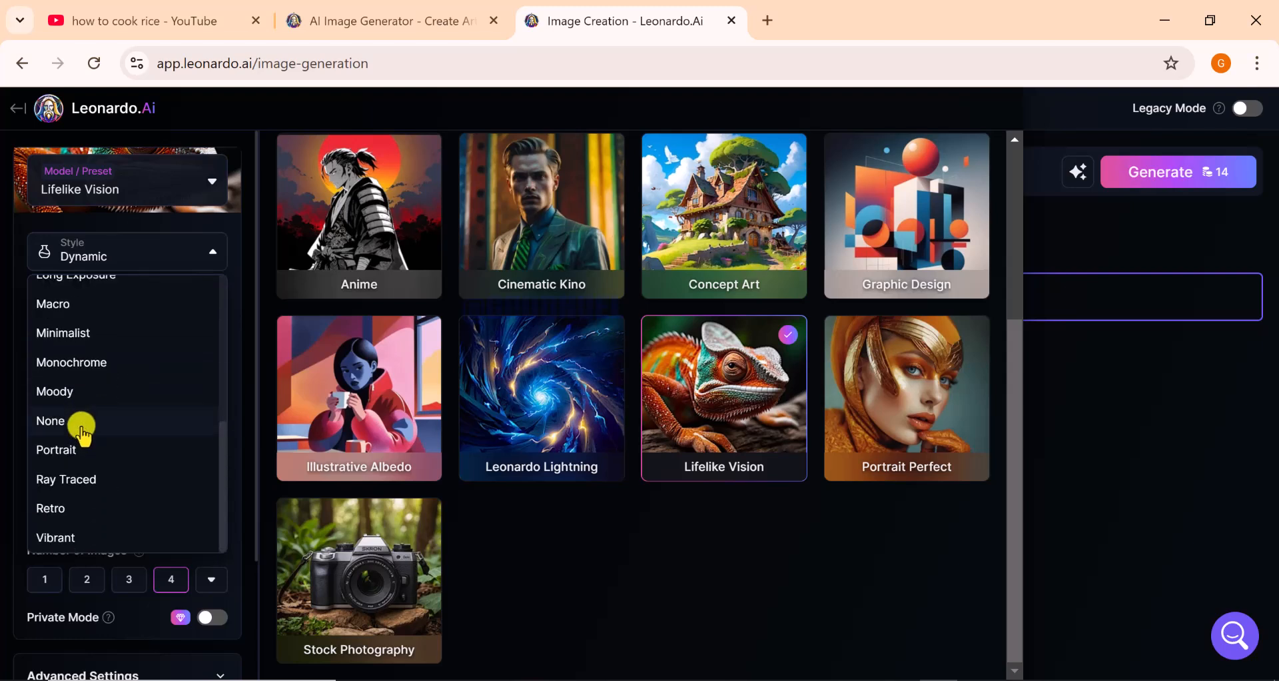
{"action": "scroll", "coordinate": [82, 430], "scroll_direction": "up", "scroll_amount": 5}
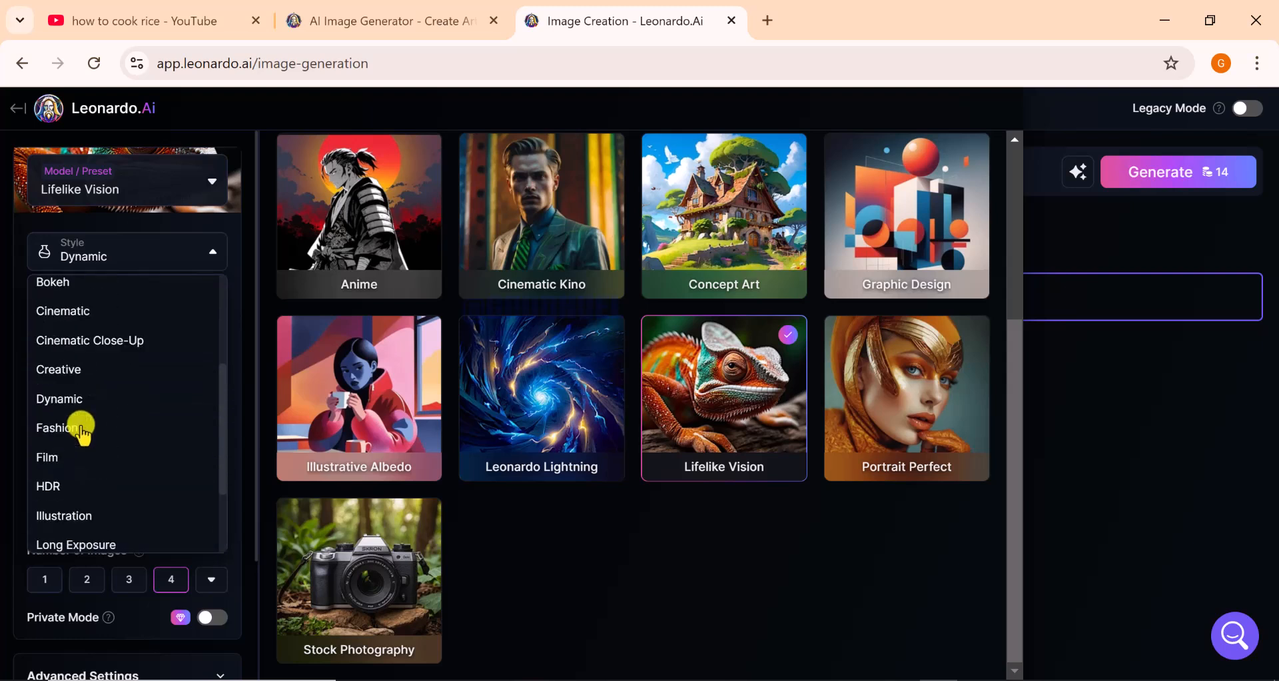
{"action": "left_click", "coordinate": [129, 251]}
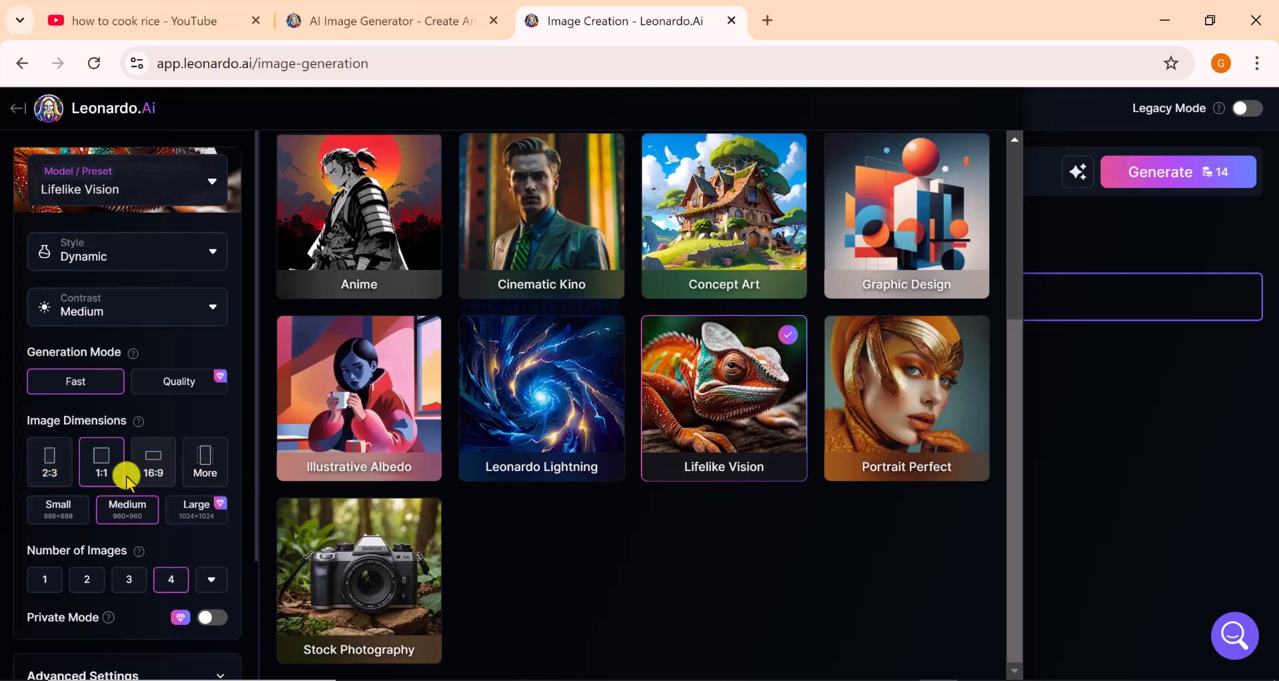
- Set the image dimensions to 16:9 and expand the advanced generation settings
{"action": "left_click", "coordinate": [154, 460]}
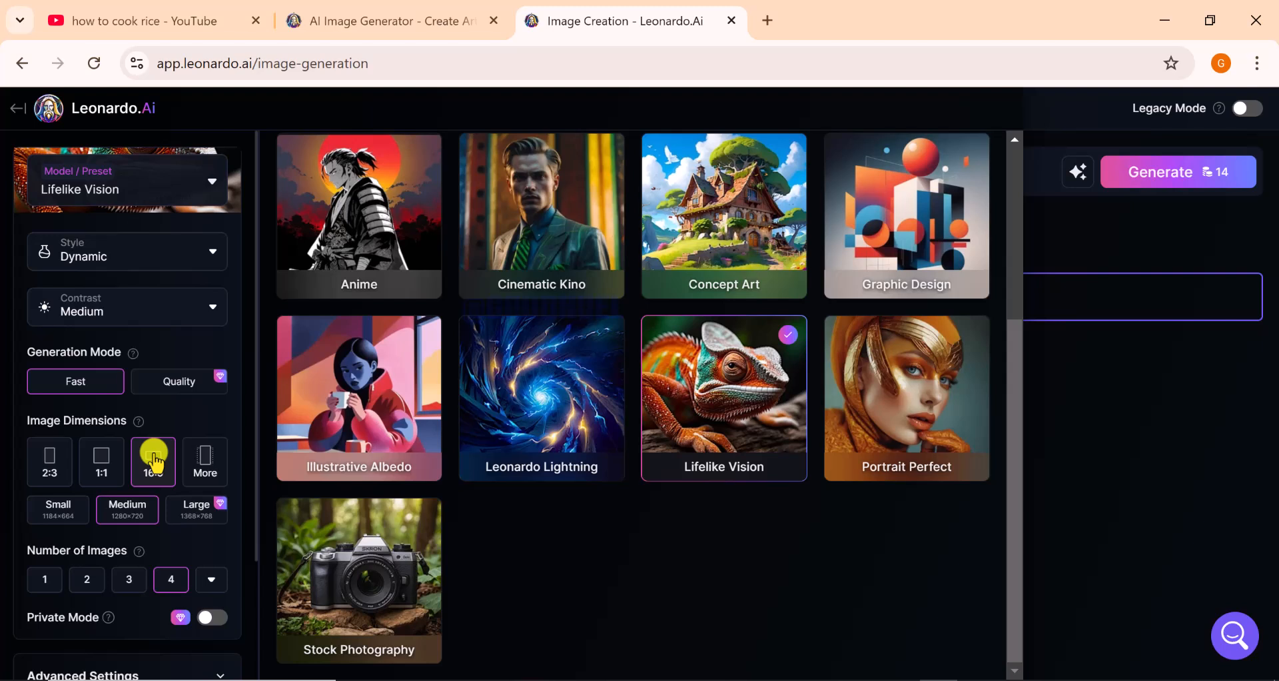
{"action": "scroll", "coordinate": [153, 456], "scroll_direction": "down", "scroll_amount": 2}
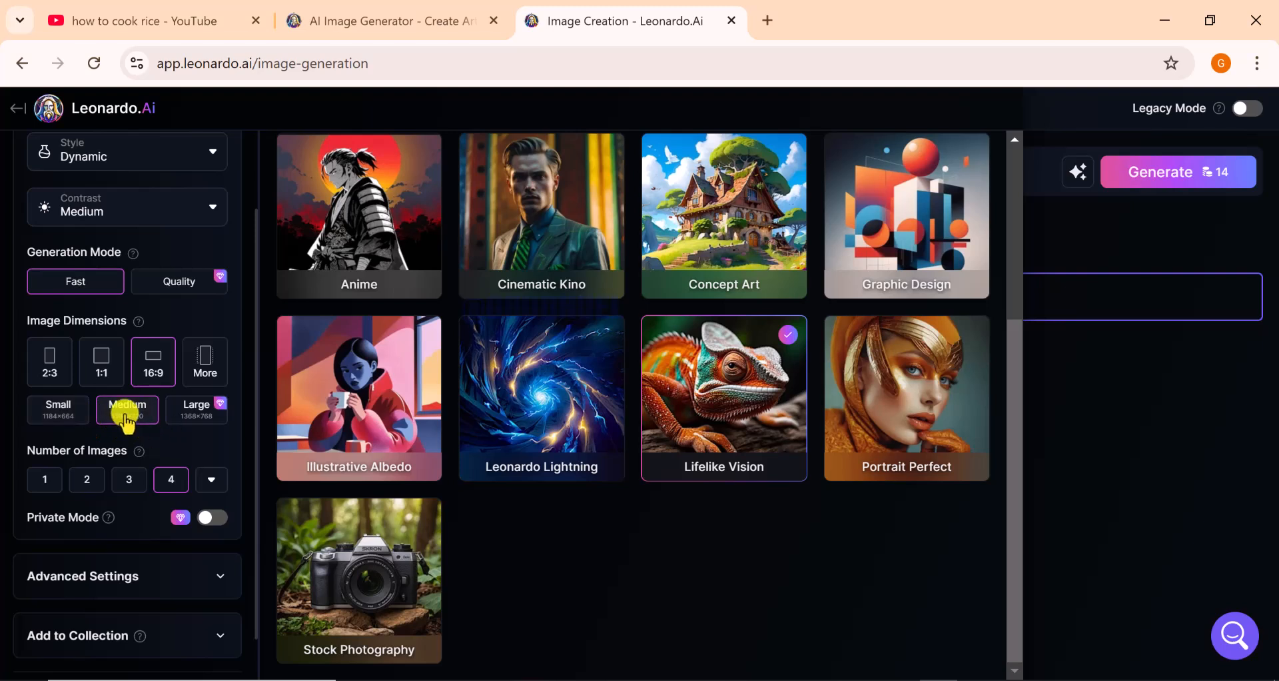
{"action": "scroll", "coordinate": [126, 418], "scroll_direction": "down", "scroll_amount": 1}
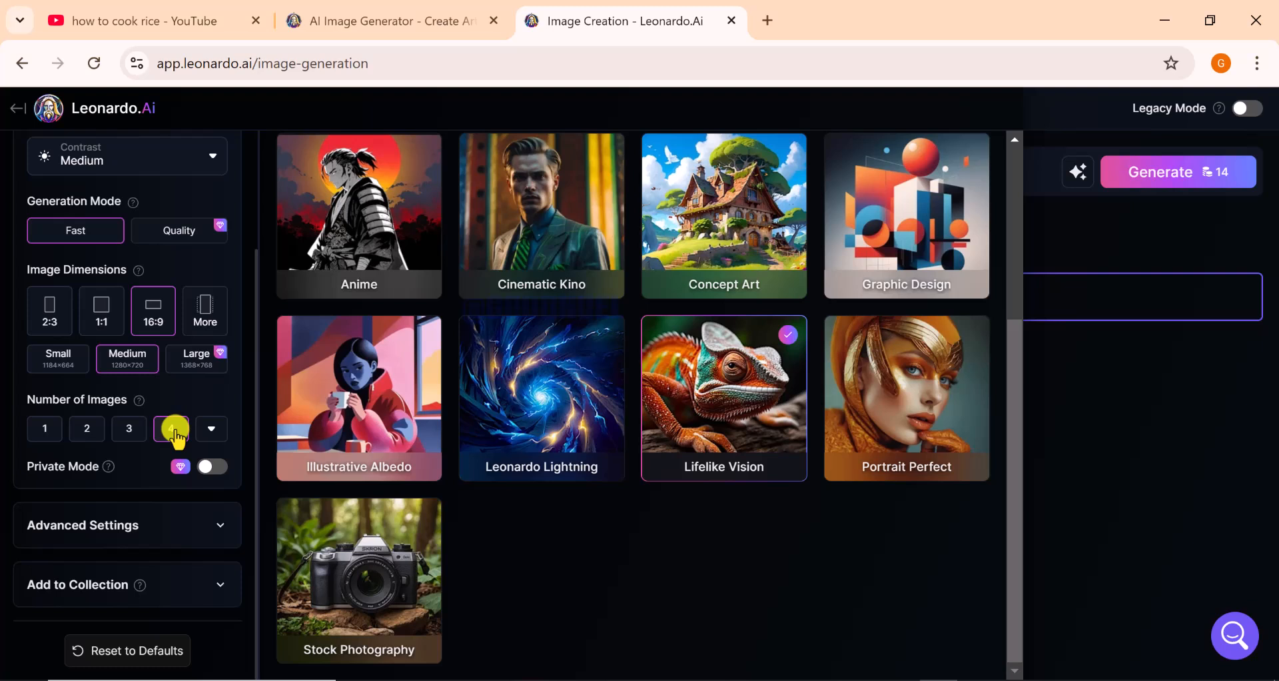
{"action": "left_click", "coordinate": [227, 525]}
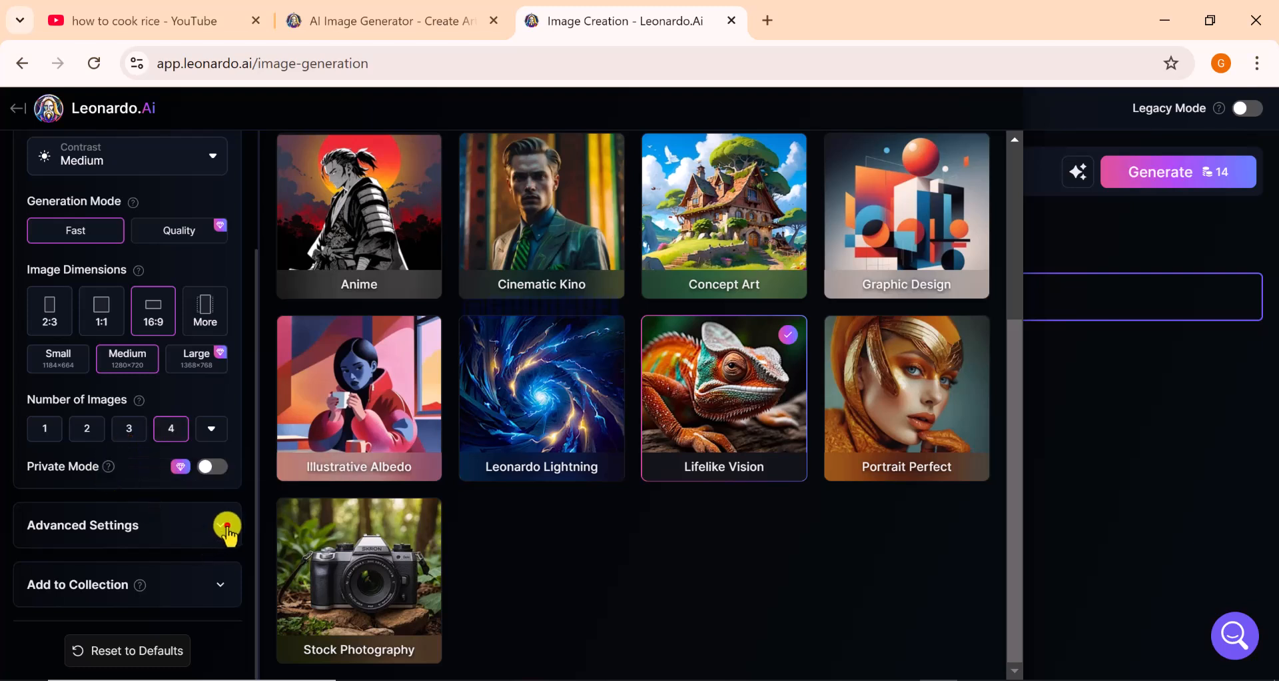
{"action": "scroll", "coordinate": [179, 526], "scroll_direction": "down", "scroll_amount": 4}
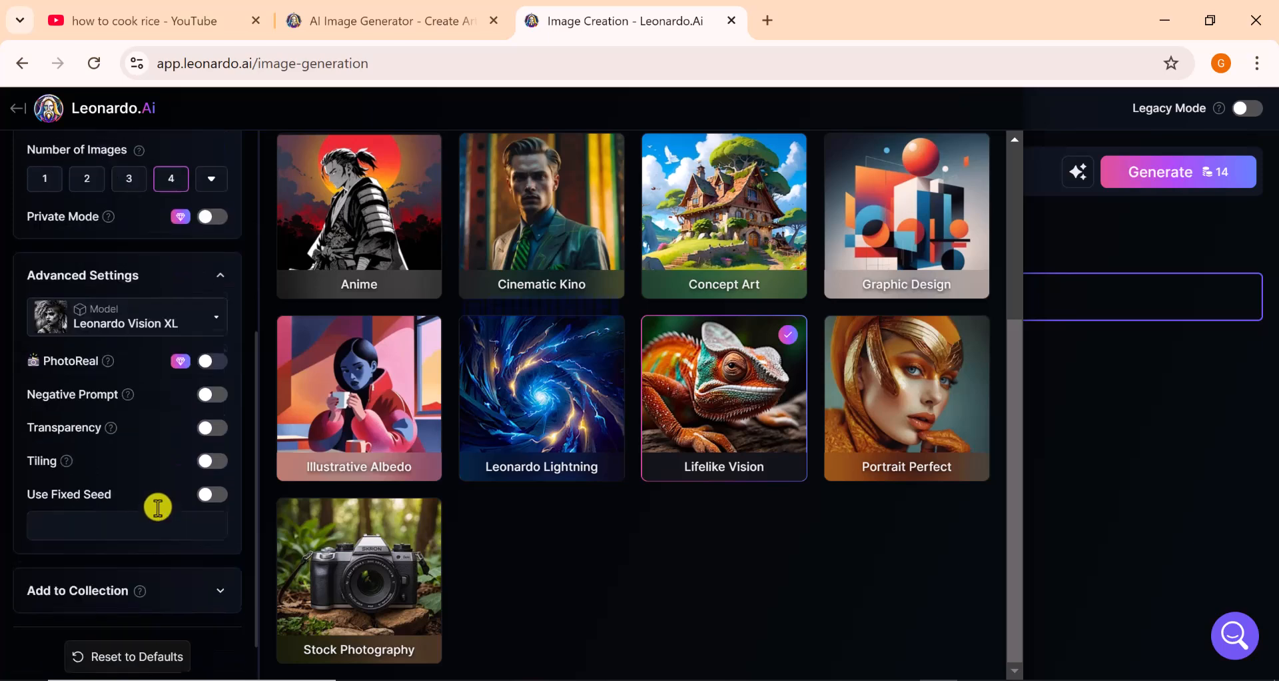
- Enable the negative prompt option in the advanced settings and close the Models and Presets list
{"action": "scroll", "coordinate": [157, 506], "scroll_direction": "up", "scroll_amount": 2}
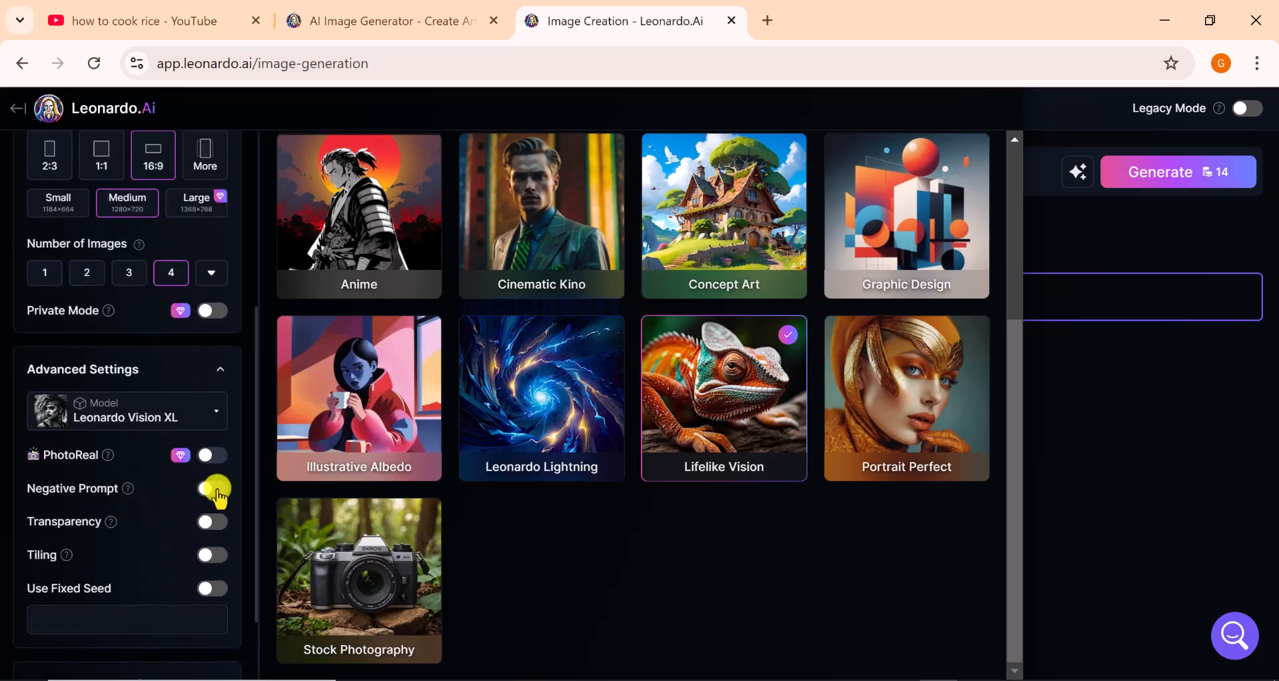
{"action": "left_click", "coordinate": [217, 490]}
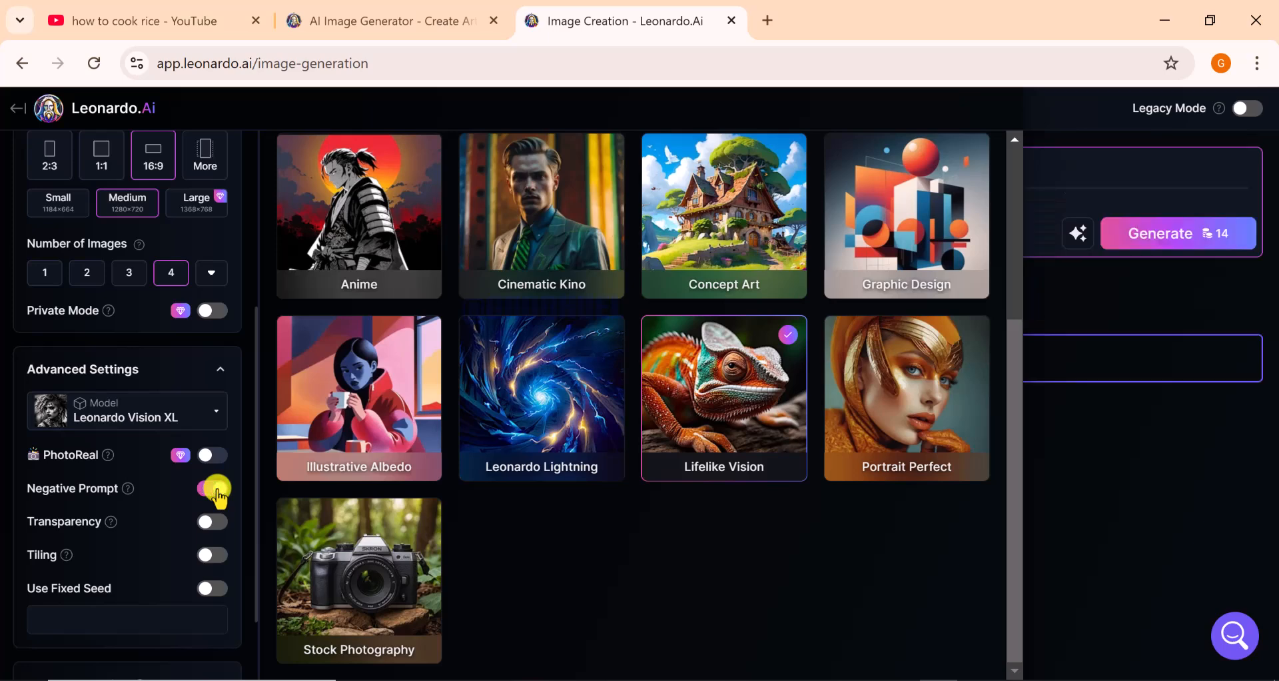
{"action": "scroll", "coordinate": [397, 470], "scroll_direction": "up", "scroll_amount": 4}
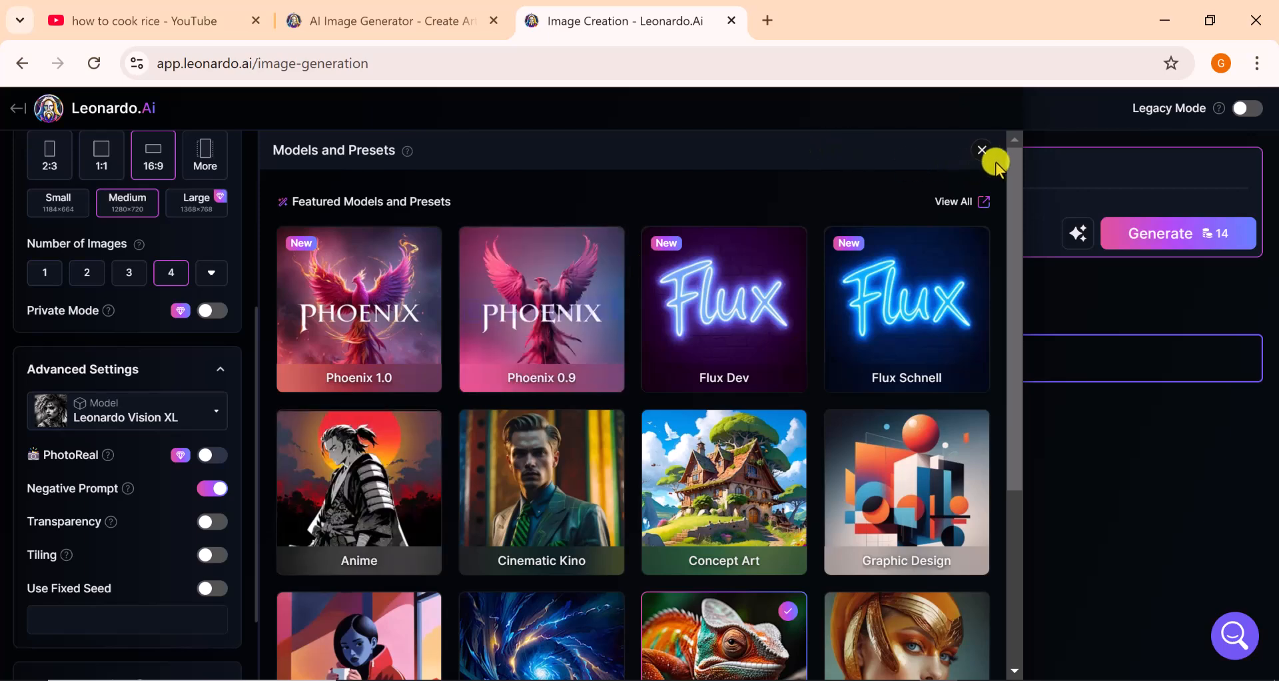
{"action": "left_click", "coordinate": [984, 154]}
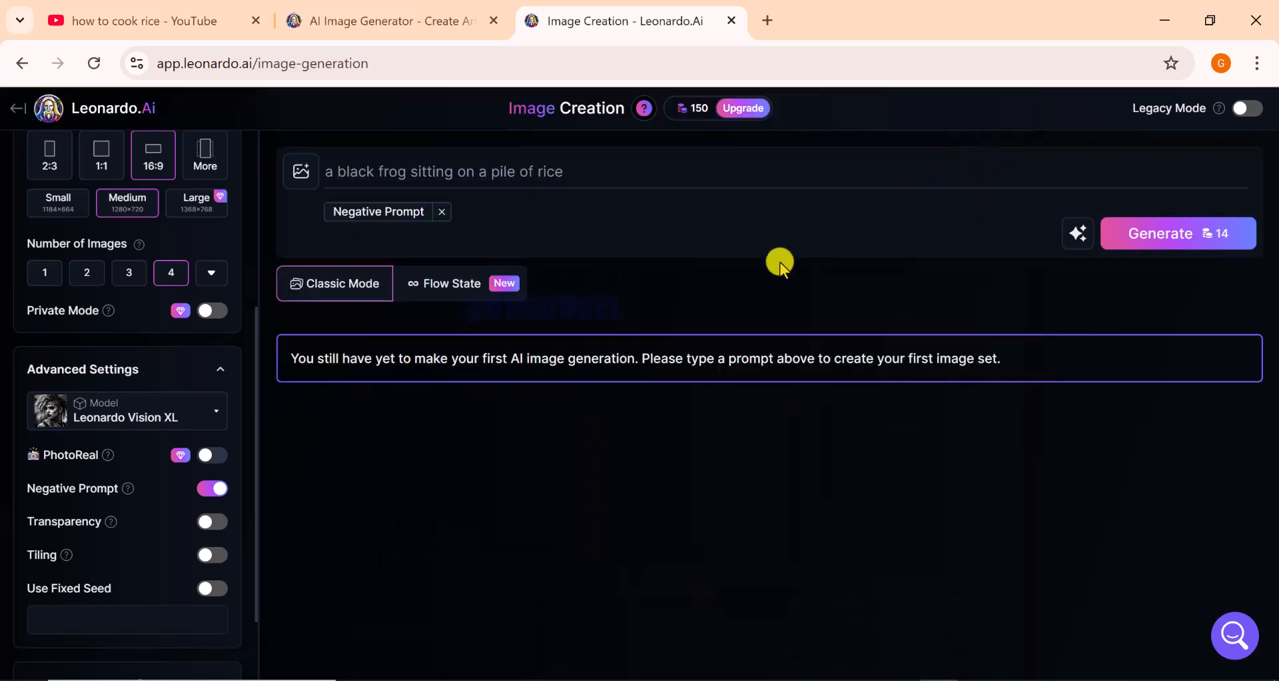
- Enter "not blury" as the negative prompt
{"action": "left_click", "coordinate": [405, 235]}
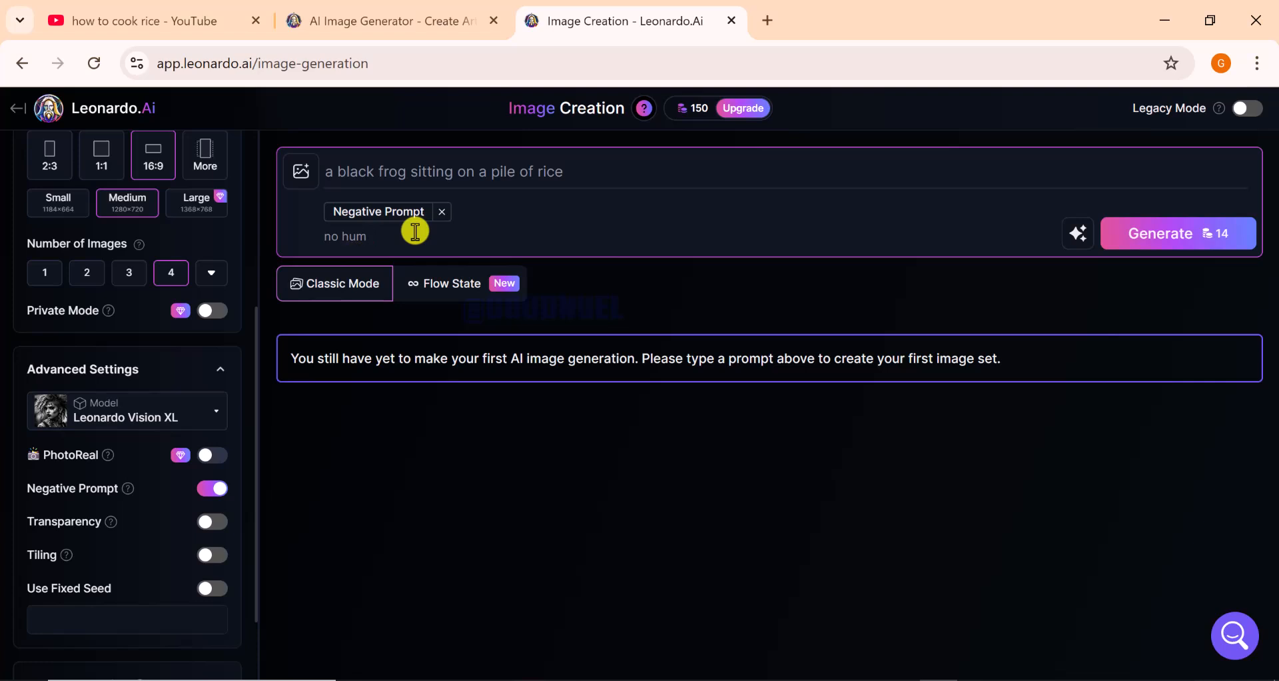
{"action": "key", "text": "BackSpace"}
{"action": "key", "text": "BackSpace"}
{"action": "key", "text": "BackSpace"}
{"action": "key", "text": "BackSpace"}
{"action": "key", "text": "BackSpace"}
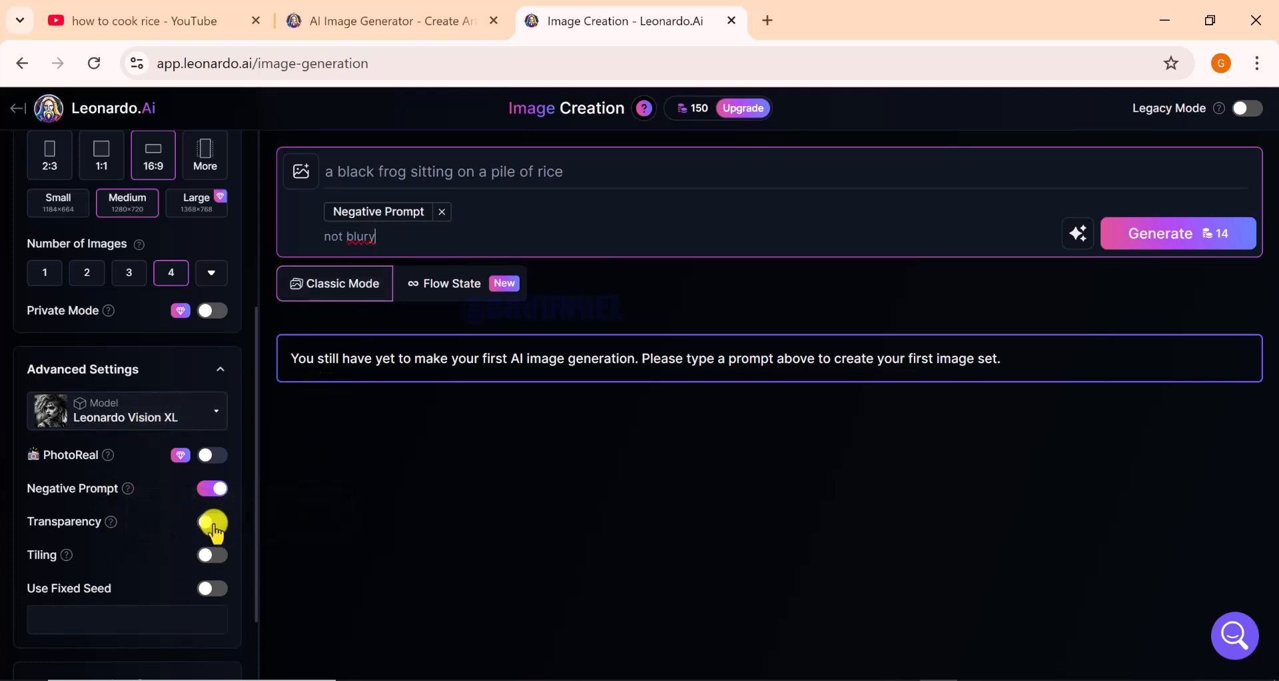
- Generate four images from the frog prompt with the Lifelike Vision preset and 16:9 dimensions
{"action": "scroll", "coordinate": [203, 523], "scroll_direction": "down", "scroll_amount": 2}
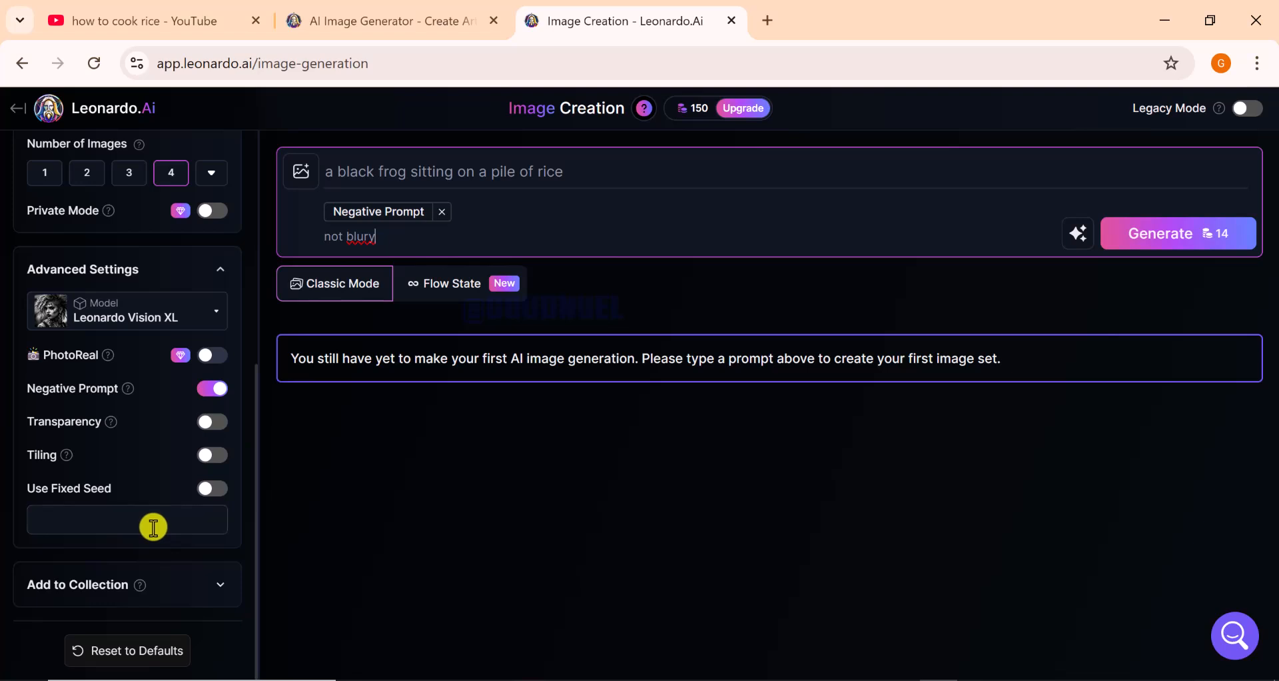
{"action": "scroll", "coordinate": [154, 526], "scroll_direction": "up", "scroll_amount": 6}
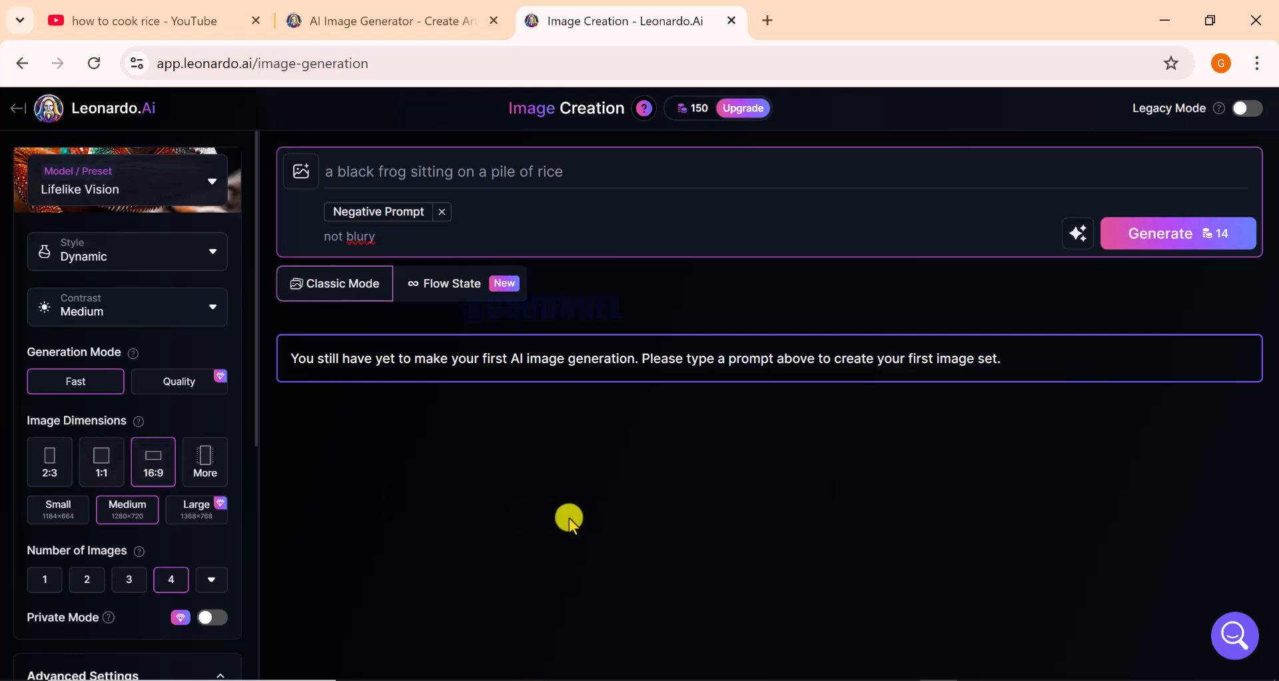
{"action": "left_click", "coordinate": [1168, 233]}
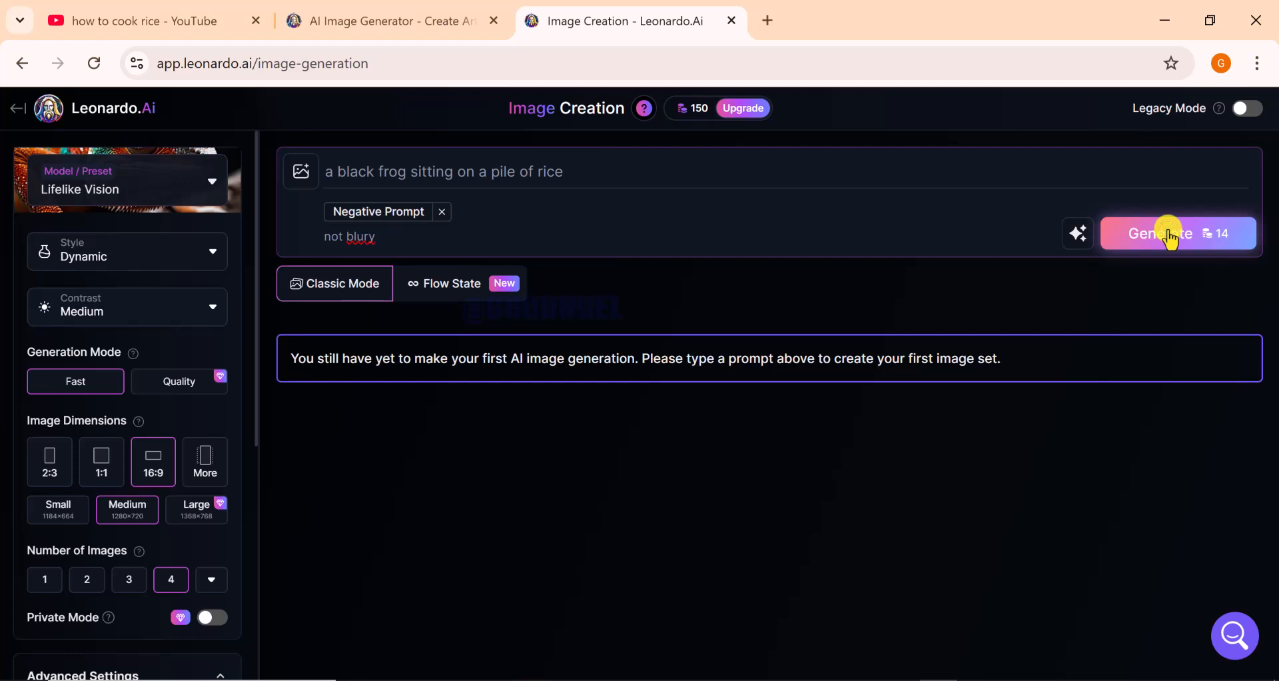
- Download the generated image of the black frog on a bowl of white rice and close its enlarged view
{"action": "scroll", "coordinate": [661, 406], "scroll_direction": "down", "scroll_amount": 3}
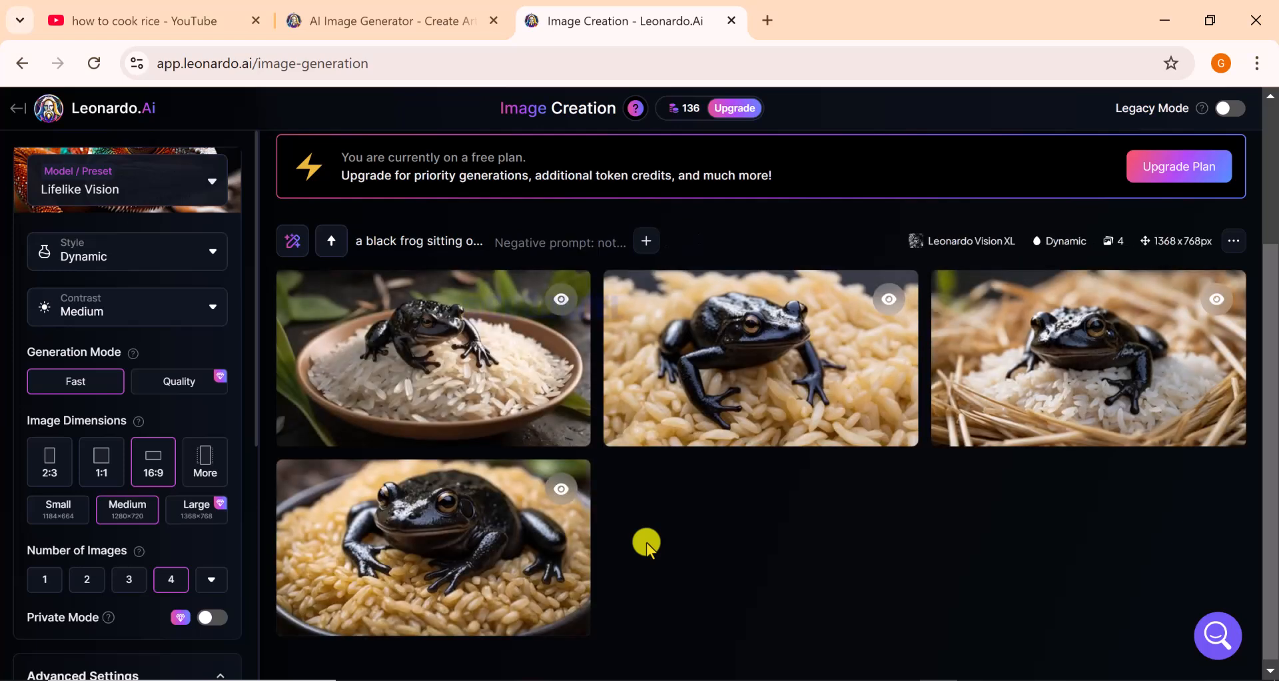
{"action": "mouse_move", "coordinate": [477, 436]}
{"action": "left_click", "coordinate": [421, 340]}
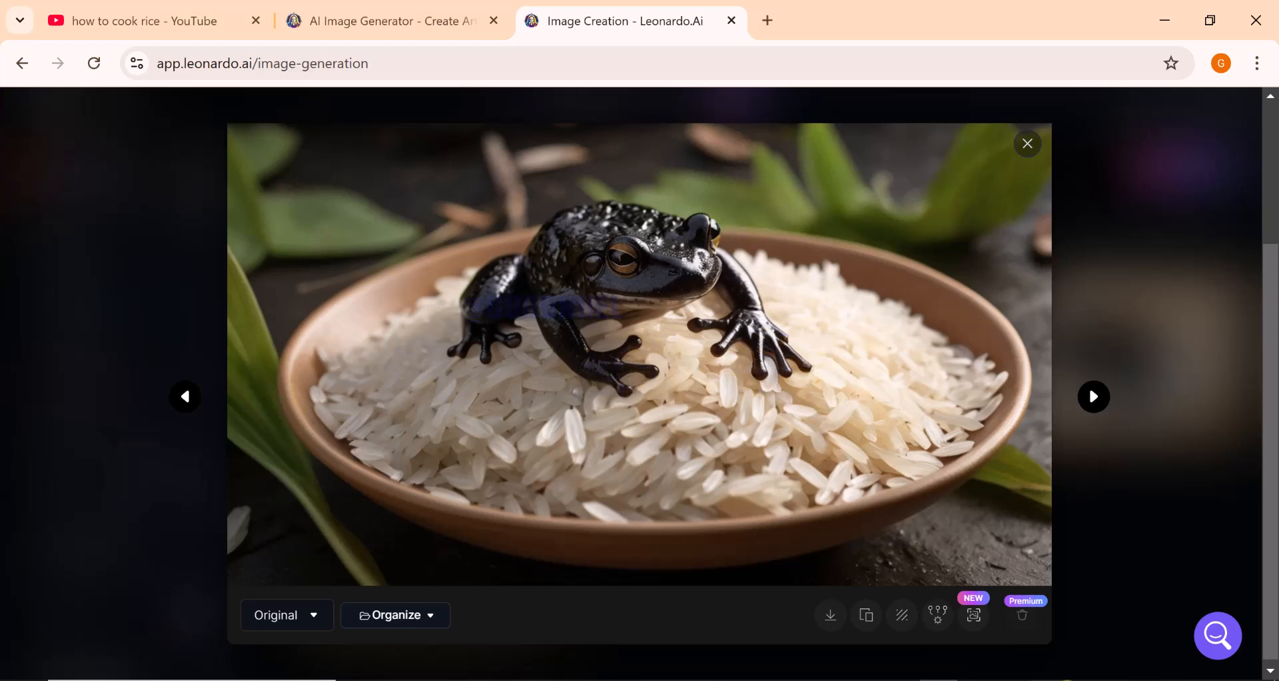
{"action": "left_click", "coordinate": [839, 616]}
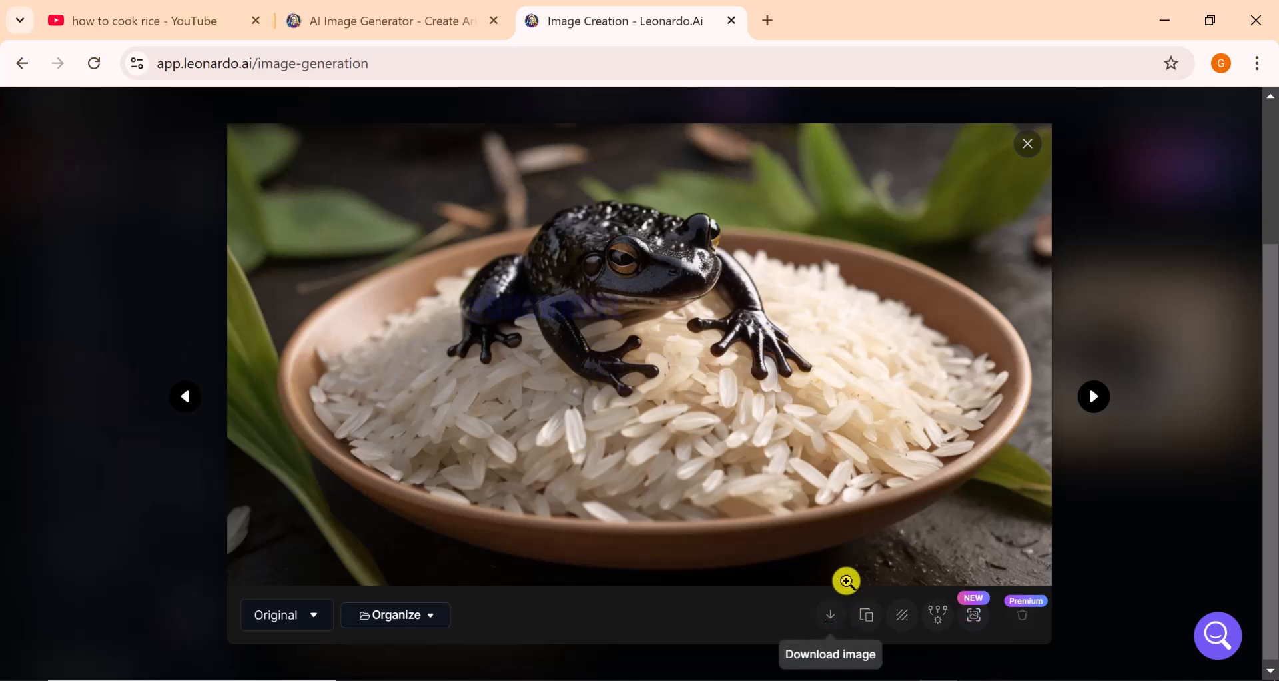
{"action": "left_click", "coordinate": [830, 614]}
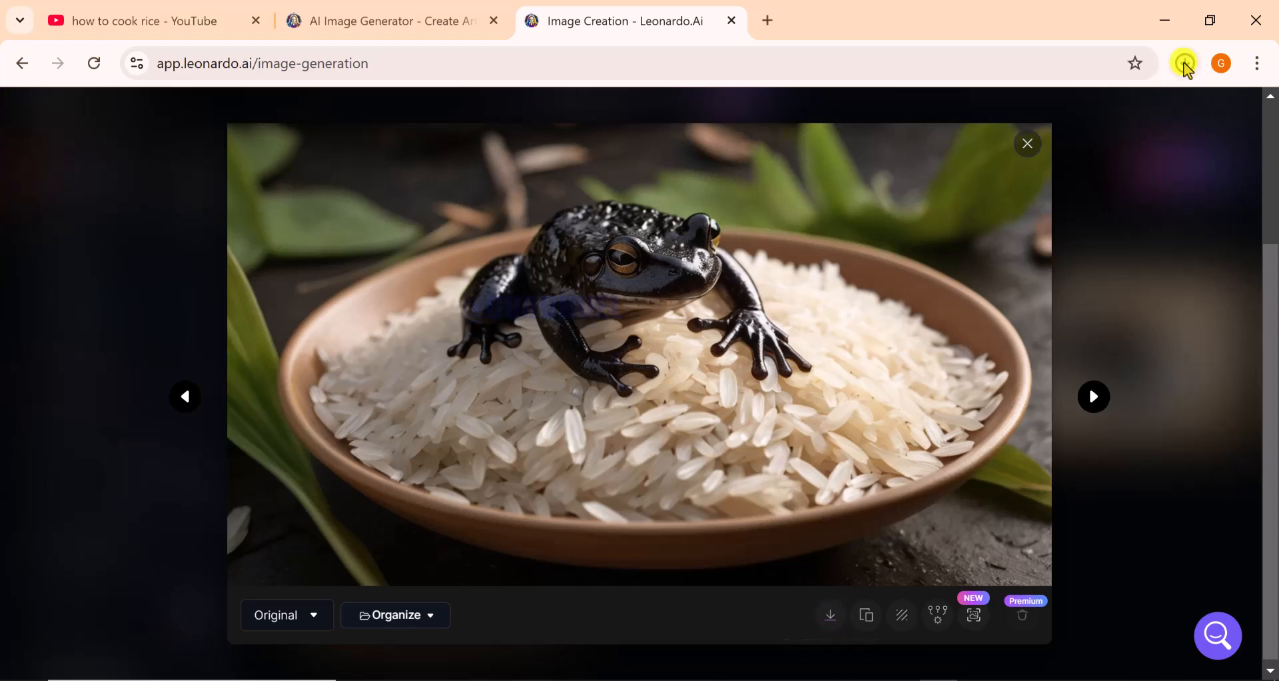
{"action": "left_click", "coordinate": [1184, 64]}
{"action": "left_click", "coordinate": [797, 161]}
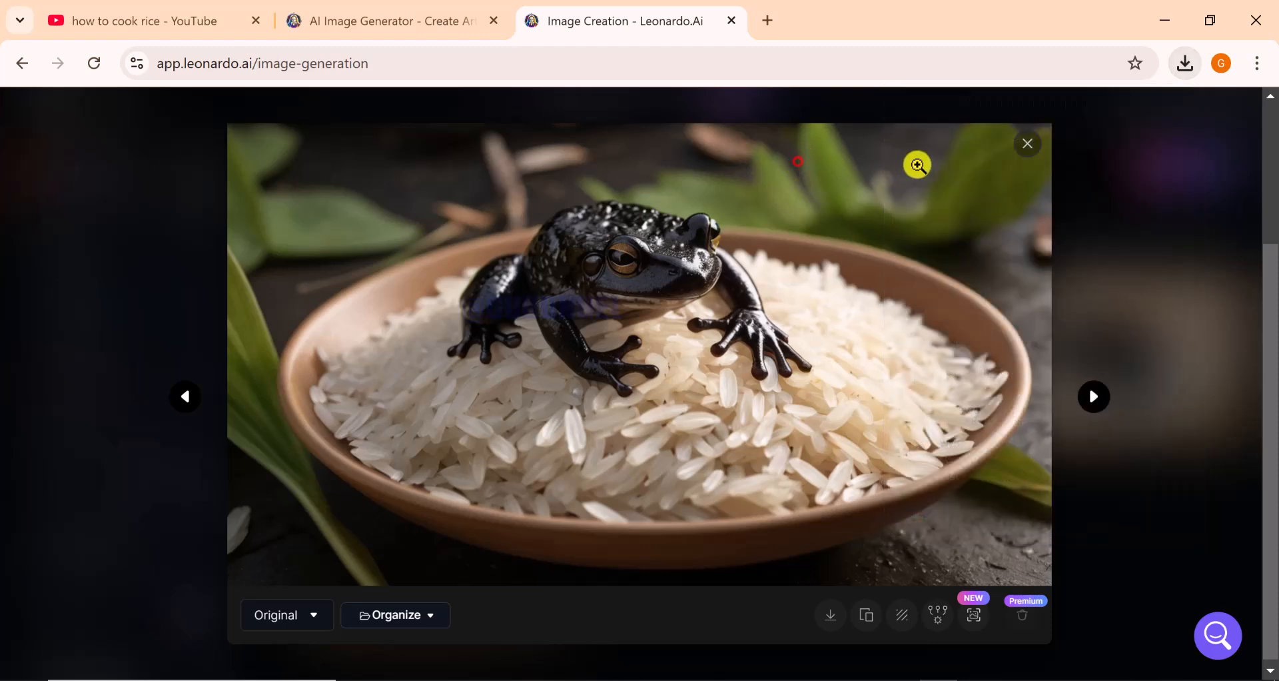
{"action": "left_click", "coordinate": [1027, 145]}
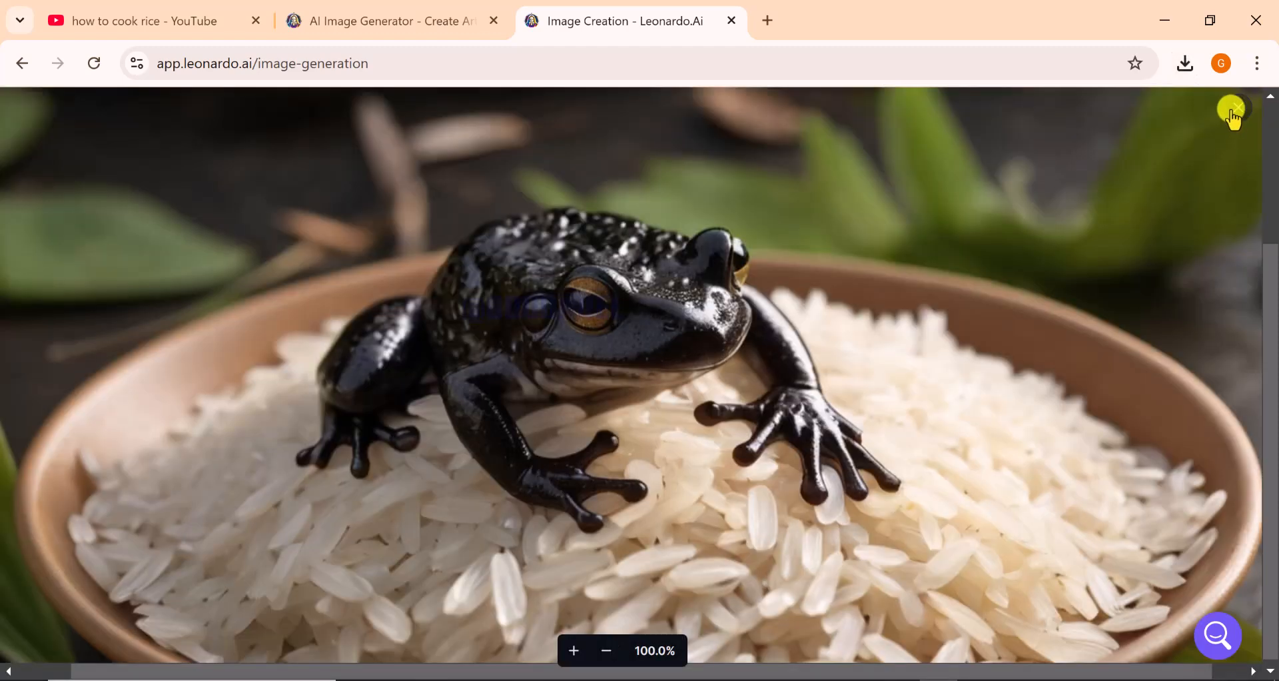
{"action": "left_click", "coordinate": [1237, 108]}
- Switch image creation to Flow State mode and look through its inspiration examples
{"action": "scroll", "coordinate": [710, 313], "scroll_direction": "up", "scroll_amount": 3}
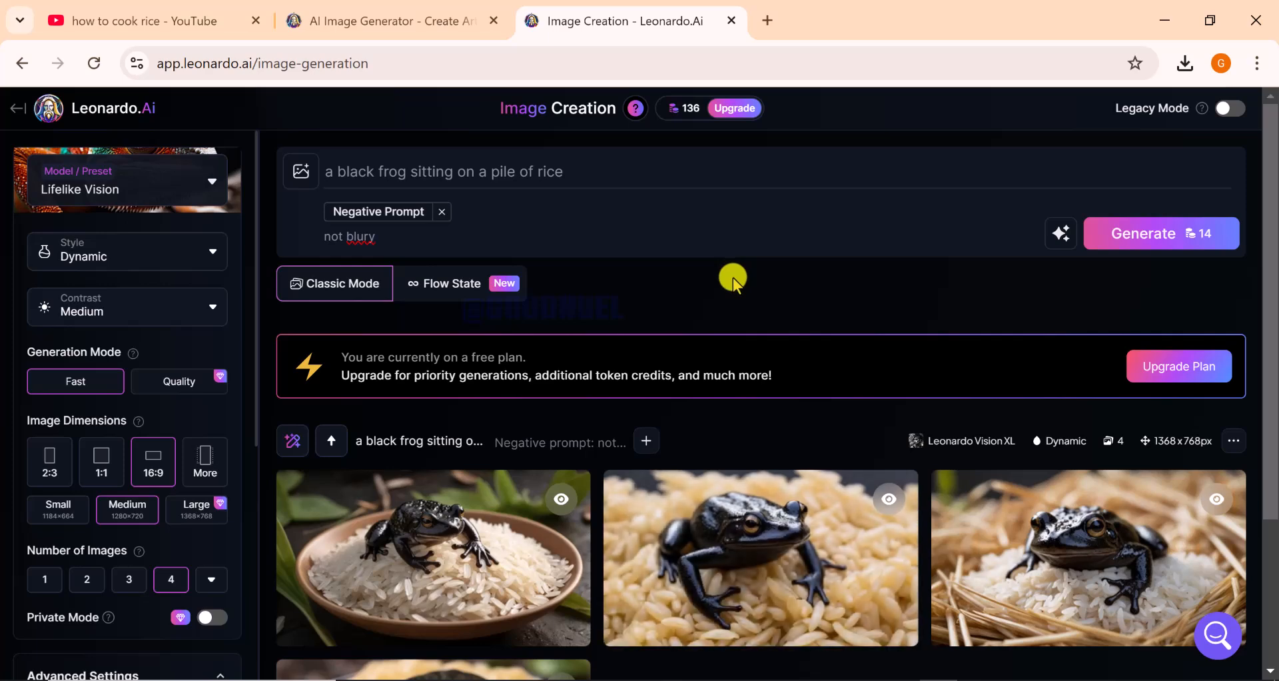
{"action": "scroll", "coordinate": [733, 277], "scroll_direction": "down", "scroll_amount": 3}
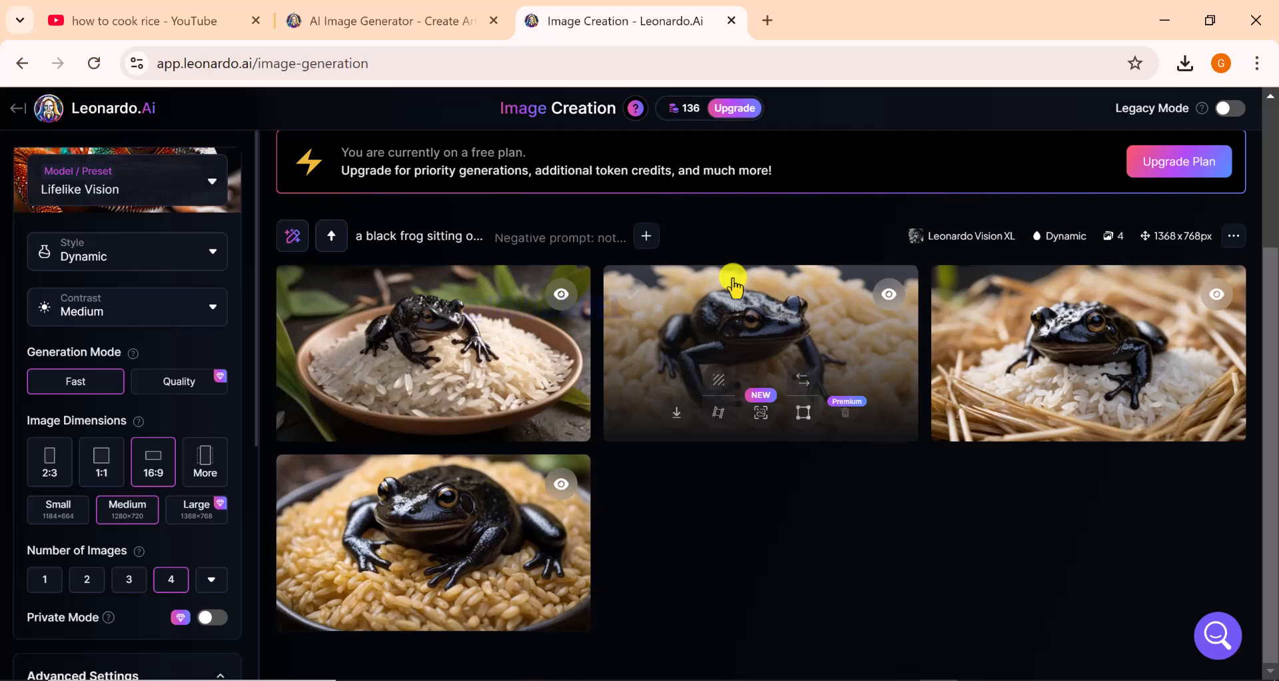
{"action": "scroll", "coordinate": [732, 277], "scroll_direction": "up", "scroll_amount": 3}
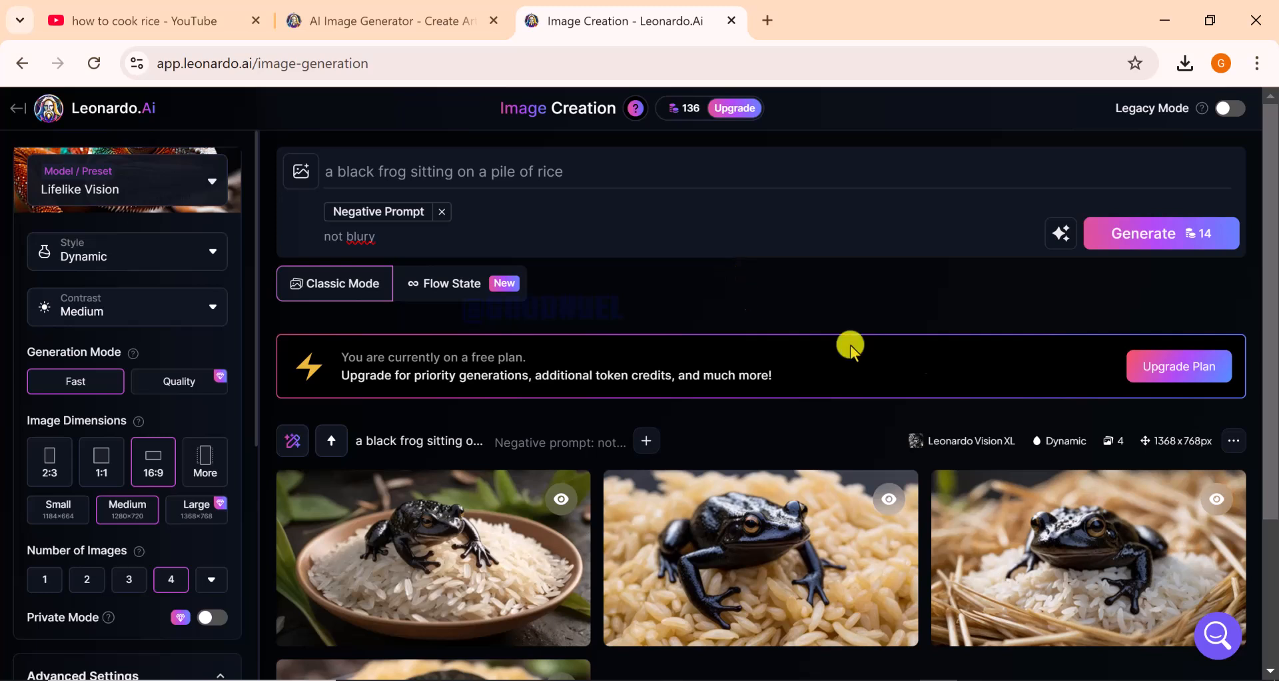
{"action": "left_click", "coordinate": [444, 286]}
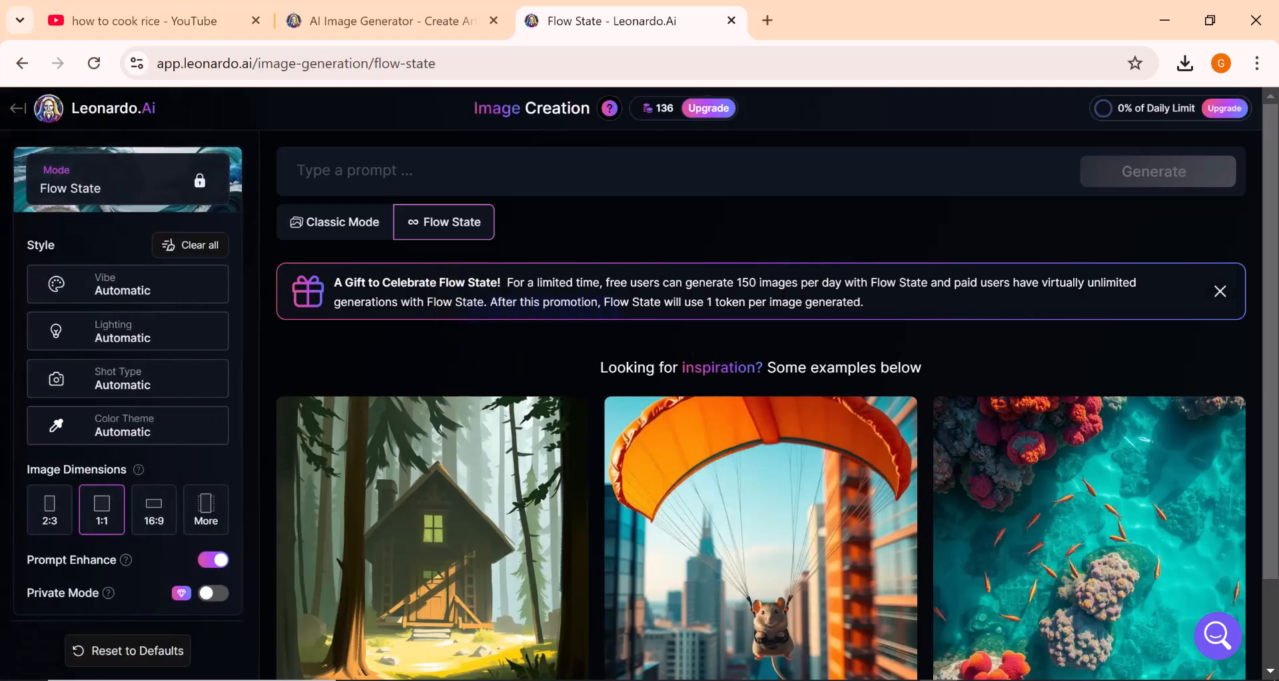
{"action": "scroll", "coordinate": [160, 369], "scroll_direction": "down", "scroll_amount": 1}
{"action": "scroll", "coordinate": [160, 367], "scroll_direction": "down", "scroll_amount": 2}
{"action": "scroll", "coordinate": [160, 366], "scroll_direction": "up", "scroll_amount": 2}
{"action": "scroll", "coordinate": [162, 363], "scroll_direction": "down", "scroll_amount": 2}
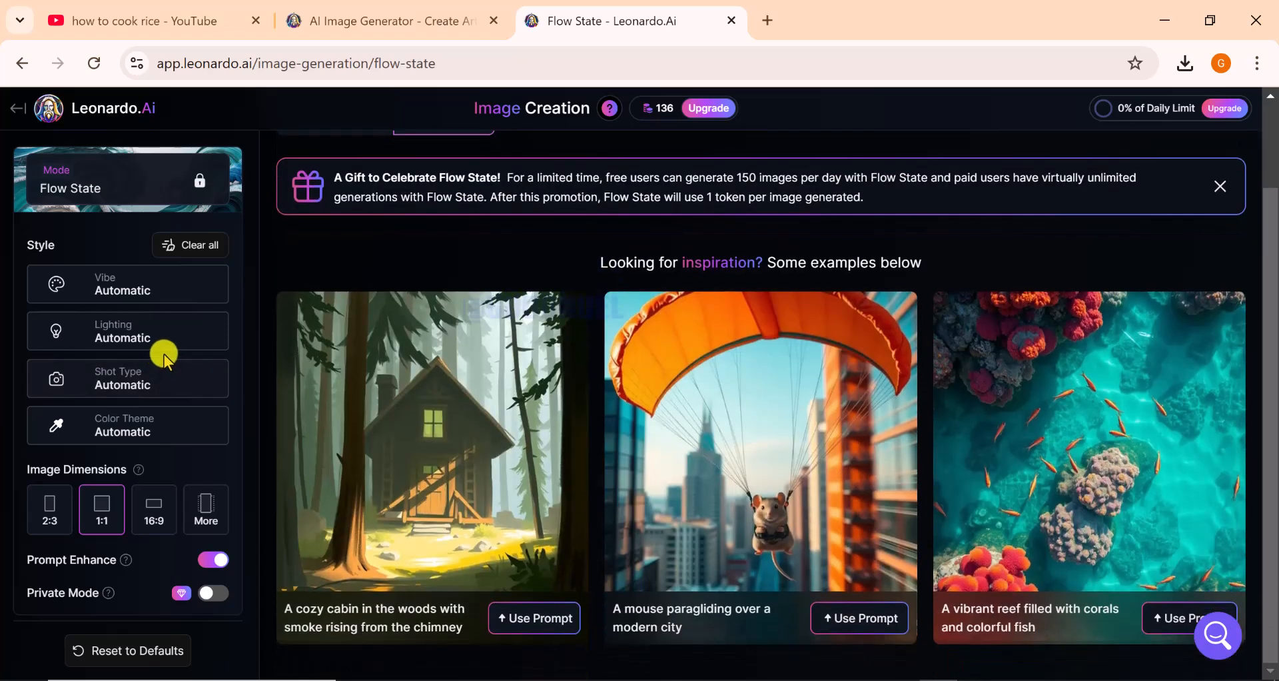